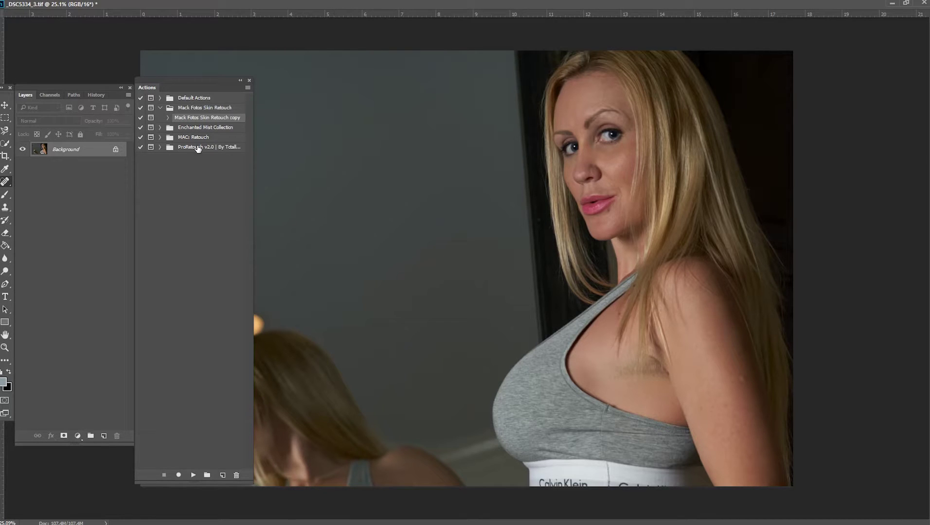
Run the Mack Fotos Skin Retouch copy action, accepting the 15-pixel Gaussian Blur and the Subtract Apply Image settings
click(187, 108)
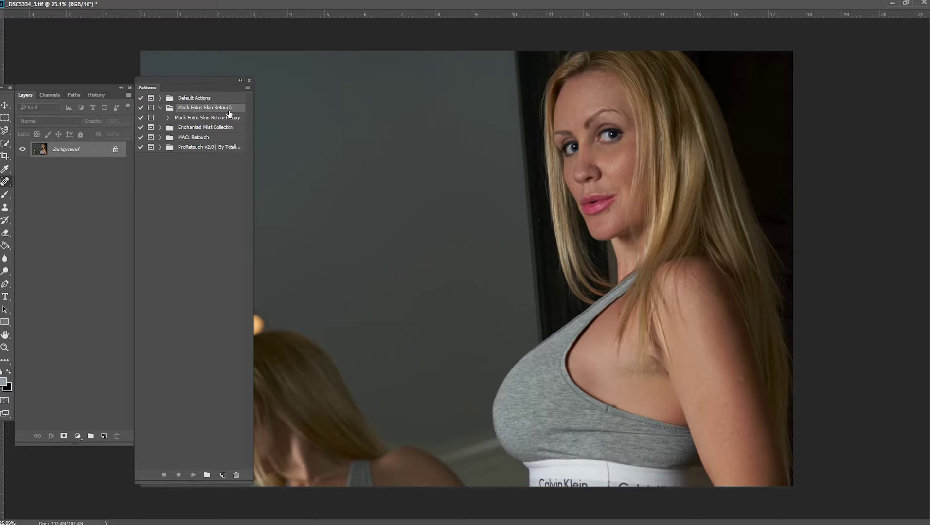
click(178, 121)
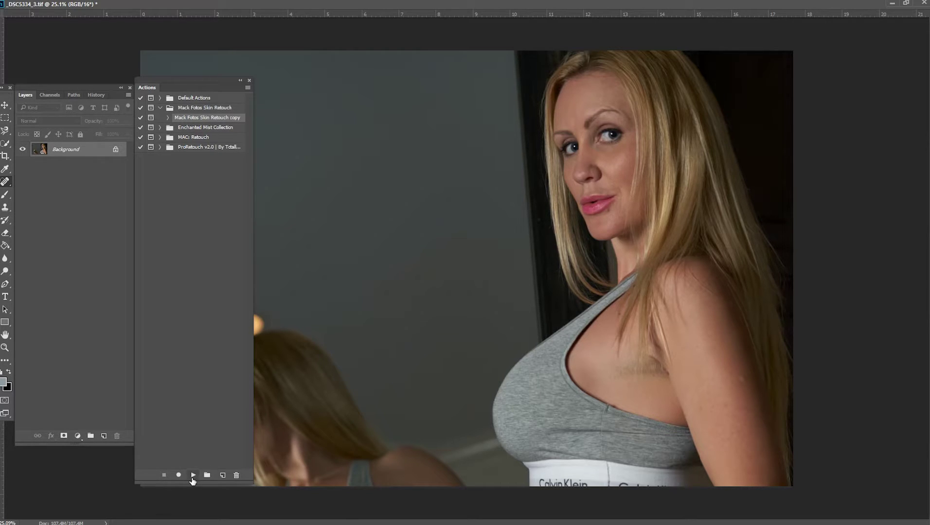
click(194, 476)
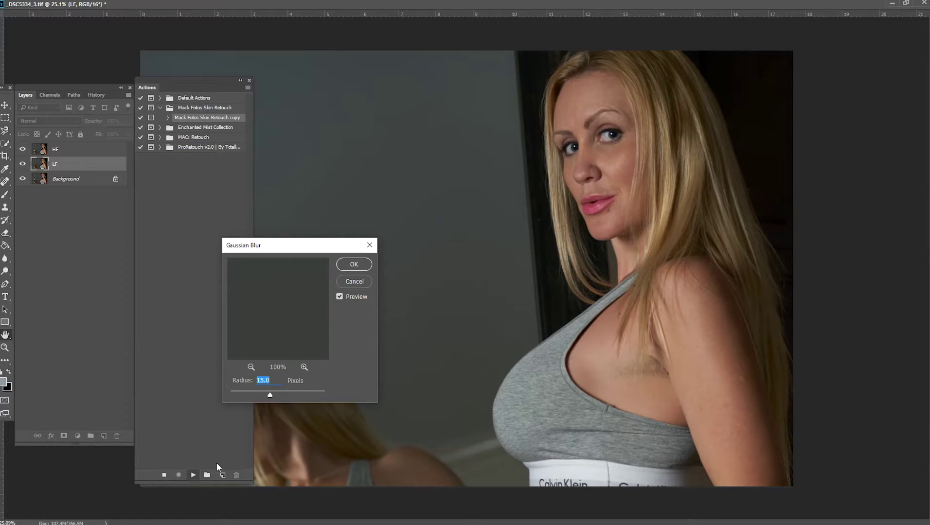
key(Return)
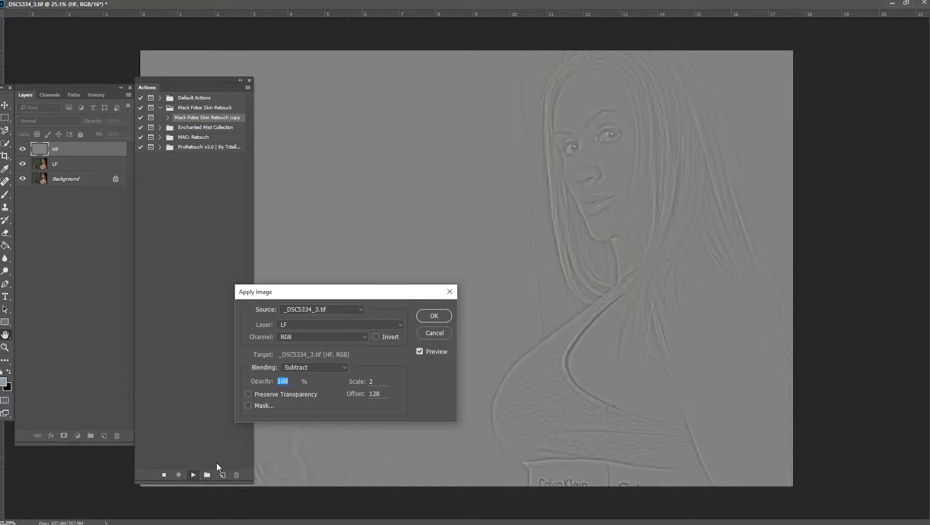
key(Return)
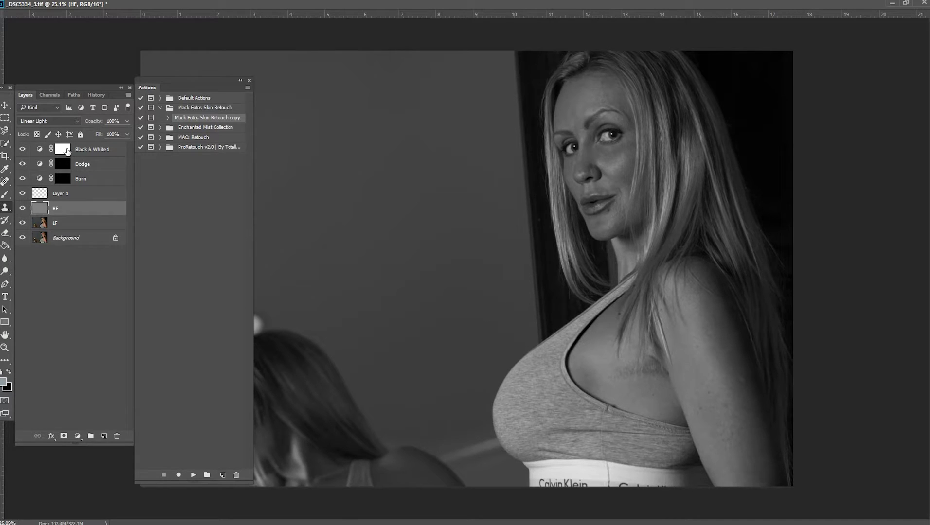
Hide the Black & White 1 adjustment layer and make the HF layer active for retouching
click(95, 151)
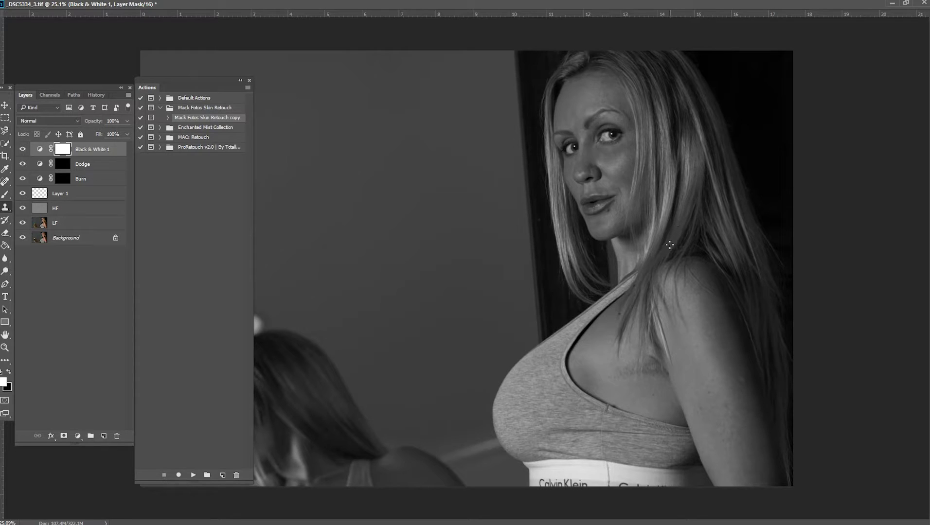
click(23, 152)
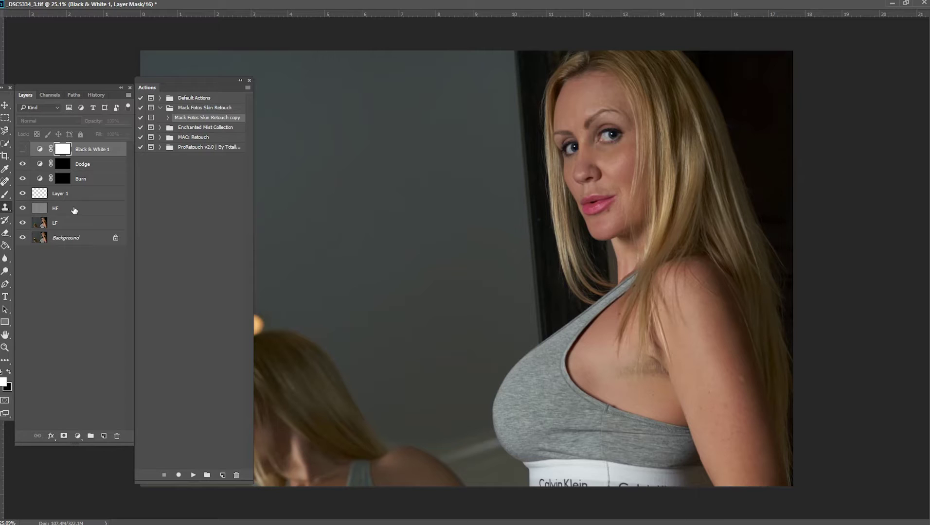
click(45, 211)
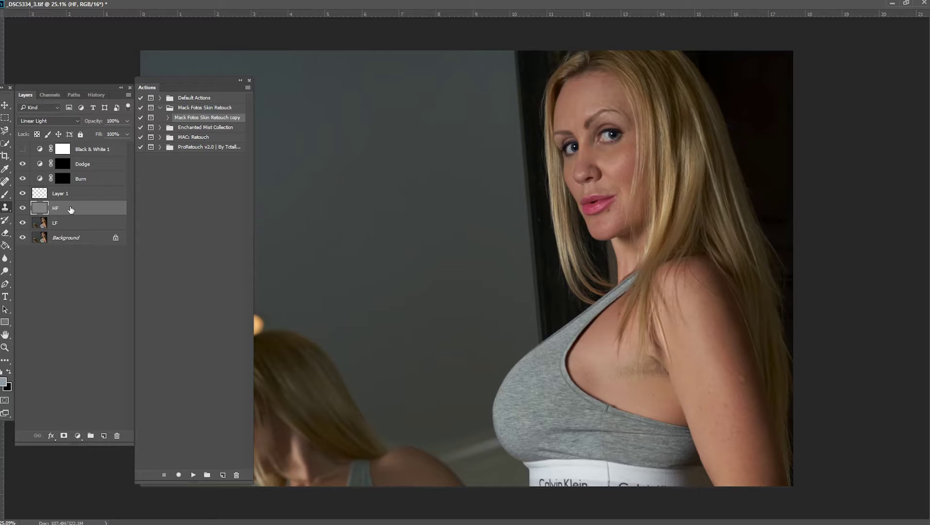
click(73, 194)
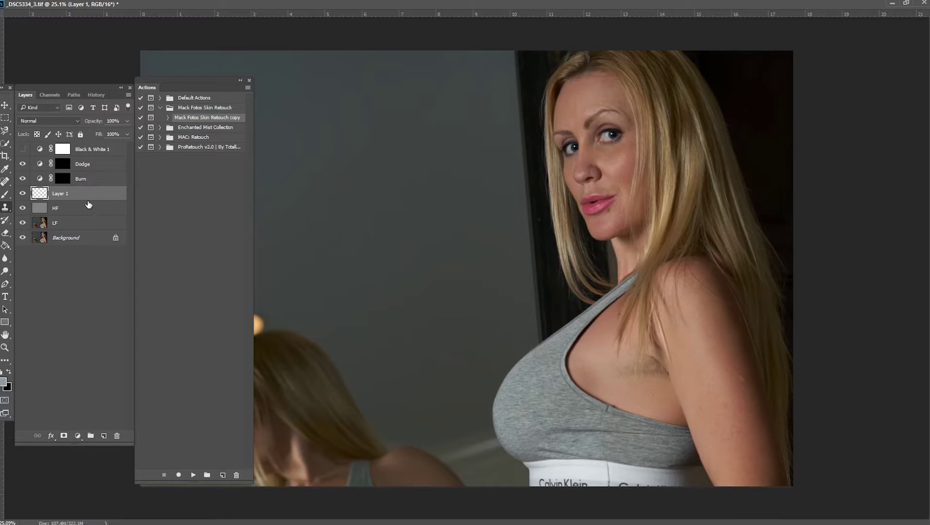
click(59, 213)
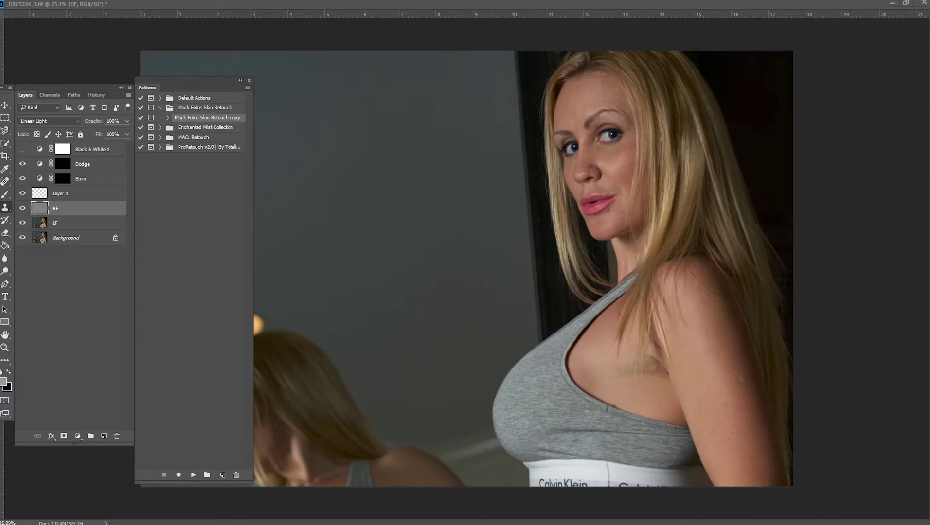
Check the Clone Stamp's flow and sample options, keeping the sample on Current Layer
click(892, 4)
drag(710, 94, 735, 38)
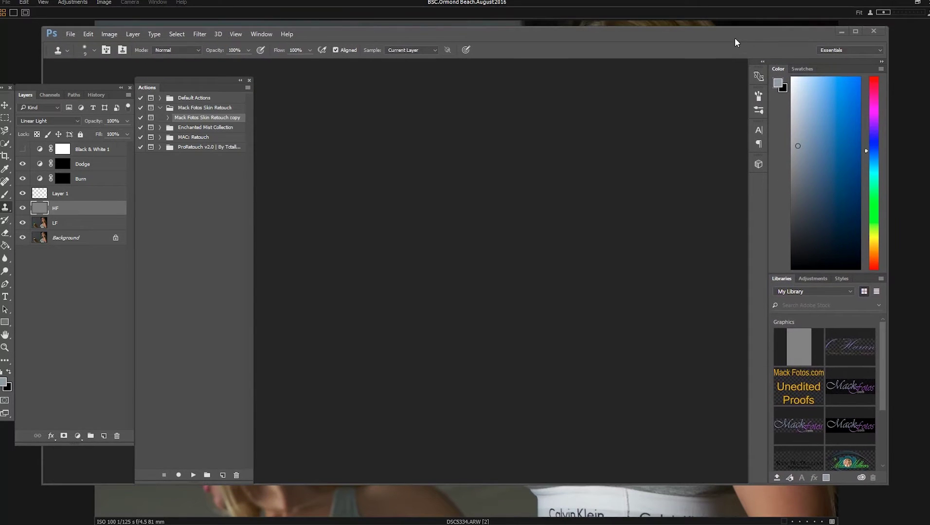
click(855, 32)
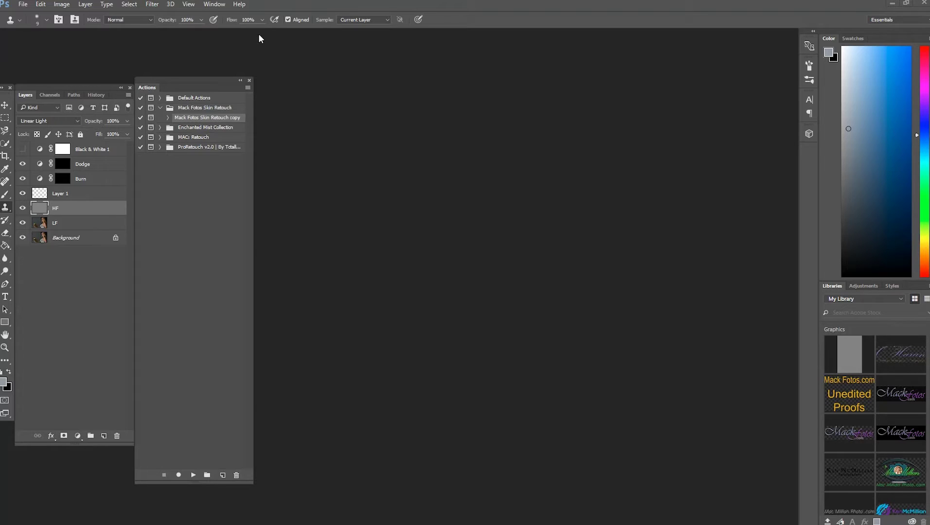
click(262, 20)
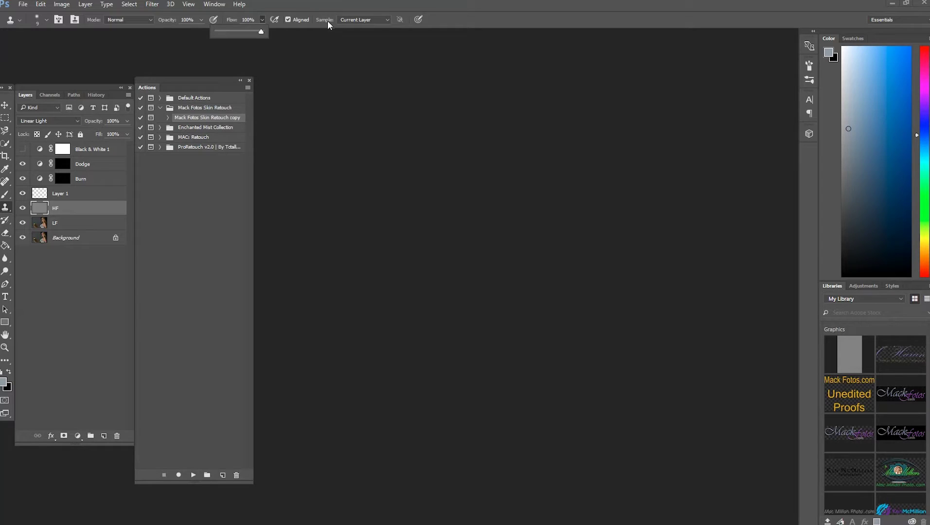
click(387, 20)
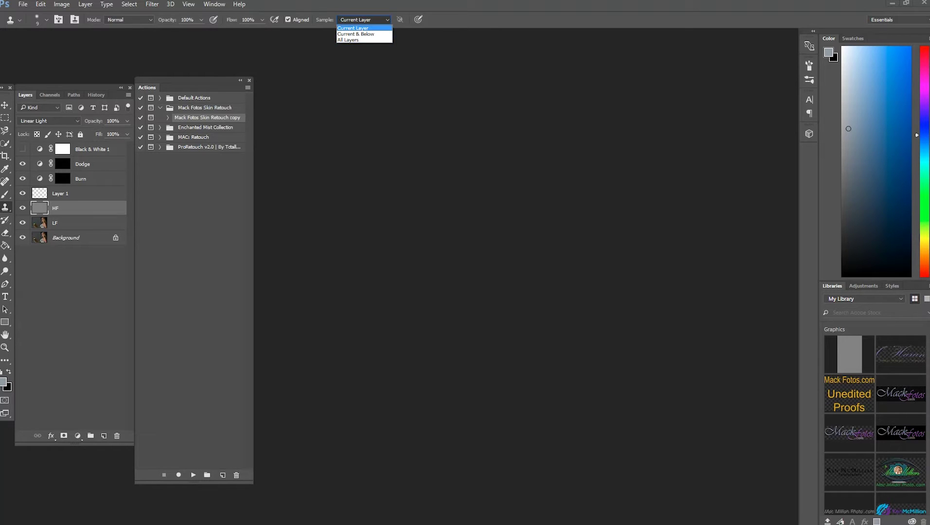
key(Escape)
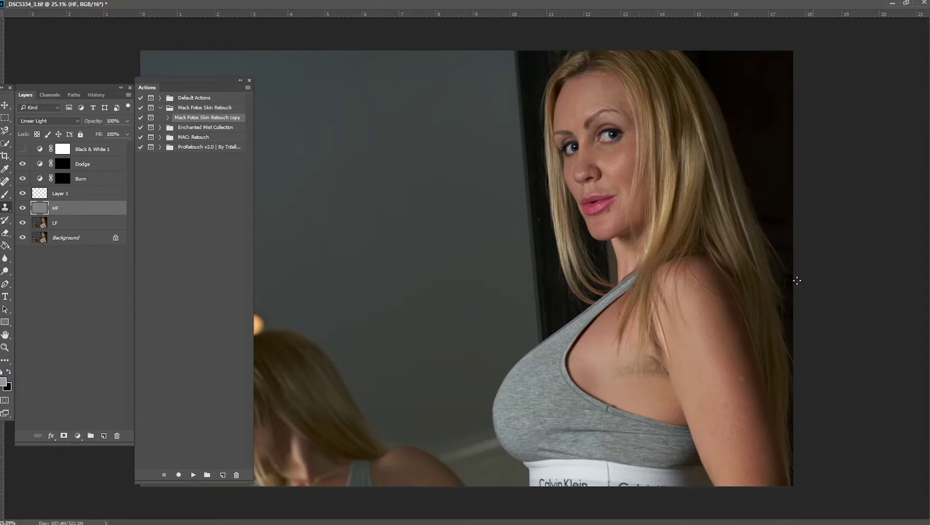
Clone clean skin texture over the blemishes along the shoulder and upper arm on the HF layer
key(alt)
alt+click(741, 391)
mouse_move(737, 372)
mouse_down()
mouse_move(719, 346)
mouse_move(710, 353)
mouse_move(697, 346)
mouse_move(718, 318)
mouse_move(706, 319)
mouse_move(719, 311)
mouse_move(697, 293)
mouse_up()
alt+click(710, 354)
alt+click(707, 324)
drag(709, 391, 713, 394)
drag(720, 412, 720, 432)
alt+click(730, 423)
alt+click(749, 413)
drag(734, 415, 746, 387)
alt+click(733, 420)
alt+click(734, 393)
click(737, 368)
alt+click(732, 394)
drag(743, 397, 737, 397)
alt+click(735, 415)
click(743, 402)
alt+click(741, 439)
alt+click(737, 449)
alt+click(737, 443)
click(748, 473)
alt+click(745, 462)
click(760, 439)
alt+click(738, 453)
Clone smooth skin texture over the creases and marks beside the underarm, above the top's edge
click(660, 395)
alt+click(656, 384)
alt+click(663, 381)
mouse_move(657, 373)
mouse_down()
mouse_move(661, 381)
mouse_move(649, 384)
mouse_up()
alt+click(655, 383)
click(660, 376)
alt+click(648, 384)
click(648, 373)
alt+click(644, 386)
alt+click(611, 366)
drag(618, 372, 614, 374)
alt+click(626, 372)
click(637, 370)
drag(637, 380, 649, 367)
alt+click(651, 385)
alt+click(657, 378)
click(659, 363)
drag(650, 364, 652, 358)
Reduce the brush size and clone out the mole and spots just below the corner of the mouth
scroll(632, 334, up, 1)
scroll(646, 283, up, 8)
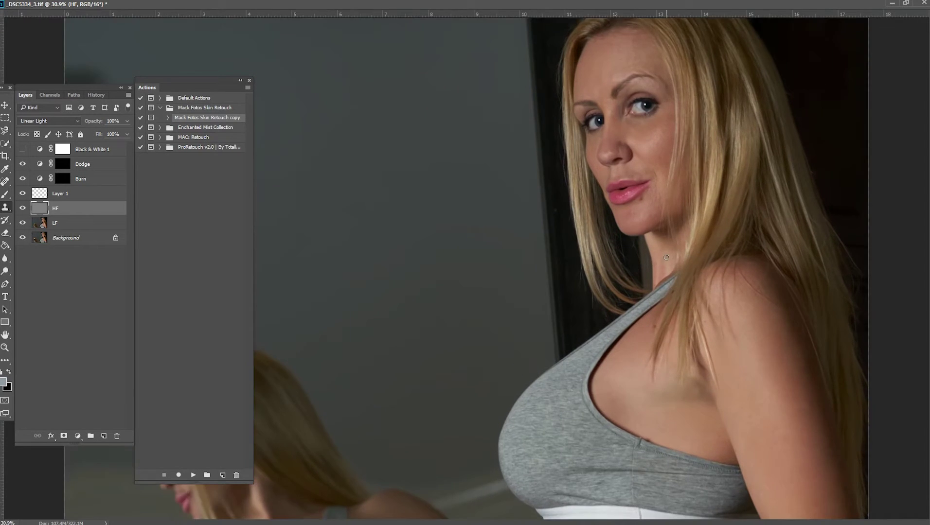
scroll(681, 252, up, 1)
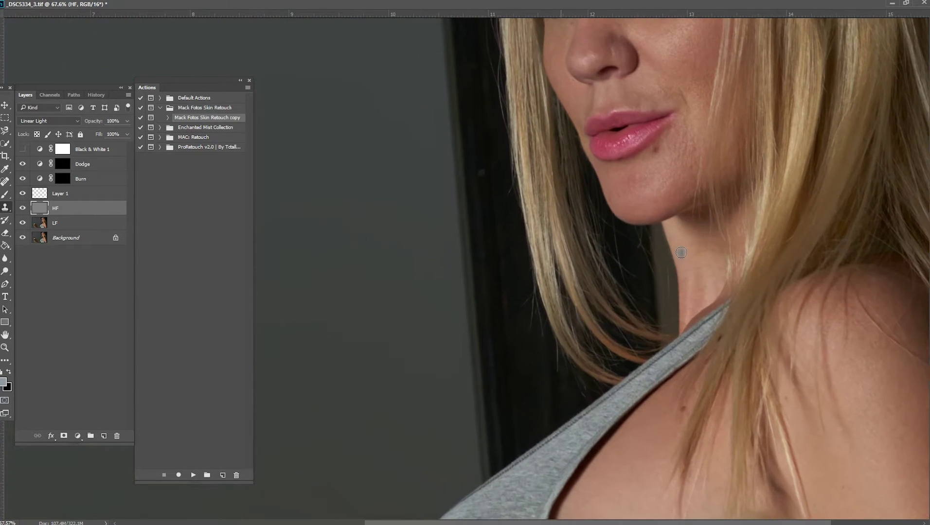
drag(645, 273, 566, 458)
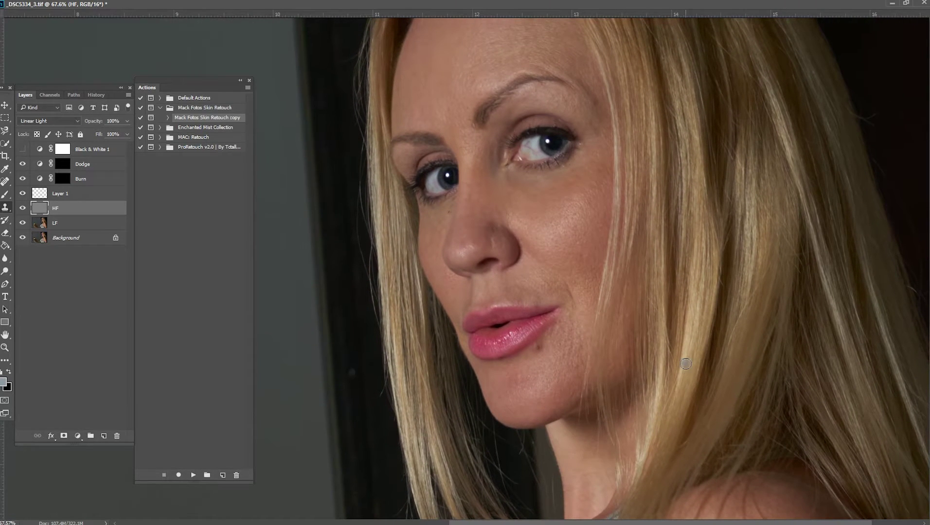
scroll(686, 366, up, 1)
scroll(687, 365, down, 1)
drag(622, 396, 636, 416)
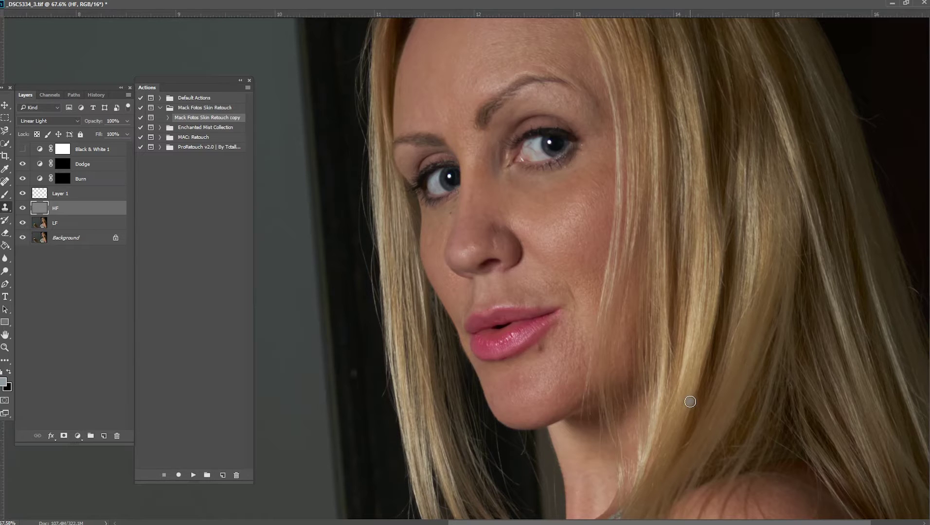
key(bracketleft)
key(bracketleft)
key(bracketleft)
alt+click(543, 377)
click(532, 356)
drag(542, 358, 532, 358)
alt+click(546, 380)
click(562, 355)
alt+click(556, 382)
click(563, 363)
click(559, 353)
Clone over the fine lines and spots on the lower cheek beside the corner of the mouth
click(582, 330)
alt+click(582, 353)
click(581, 338)
click(571, 332)
alt+click(579, 331)
click(579, 349)
alt+click(581, 332)
click(584, 344)
click(575, 342)
click(583, 352)
click(579, 355)
alt+click(556, 359)
alt+click(559, 372)
click(555, 384)
alt+click(566, 378)
click(574, 381)
Clone away the small blemishes on the chin and on the cheek beside the nose
alt+click(556, 392)
click(557, 392)
click(523, 392)
click(522, 379)
click(522, 398)
click(498, 396)
click(565, 267)
click(548, 255)
Clone over the spots on the far cheek, just below the eye
click(446, 218)
click(451, 216)
alt+click(438, 236)
click(436, 234)
alt+click(438, 236)
click(435, 240)
alt+click(448, 233)
Clone clean texture over the blemishes on the bridge and side of the nose
click(457, 212)
alt+click(469, 198)
click(471, 207)
alt+click(467, 174)
click(471, 186)
alt+click(493, 234)
click(494, 231)
alt+click(489, 237)
drag(492, 233, 492, 229)
alt+click(496, 238)
click(498, 237)
alt+click(499, 245)
alt+click(499, 246)
Clean up the skin around the near eye and along its eyebrow with cloned texture
alt+click(586, 159)
alt+click(571, 196)
alt+click(479, 173)
alt+click(533, 98)
drag(531, 90, 550, 102)
alt+click(538, 104)
alt+click(539, 104)
click(526, 106)
alt+click(547, 92)
alt+click(559, 106)
alt+click(573, 111)
drag(580, 108, 577, 102)
drag(601, 126, 602, 119)
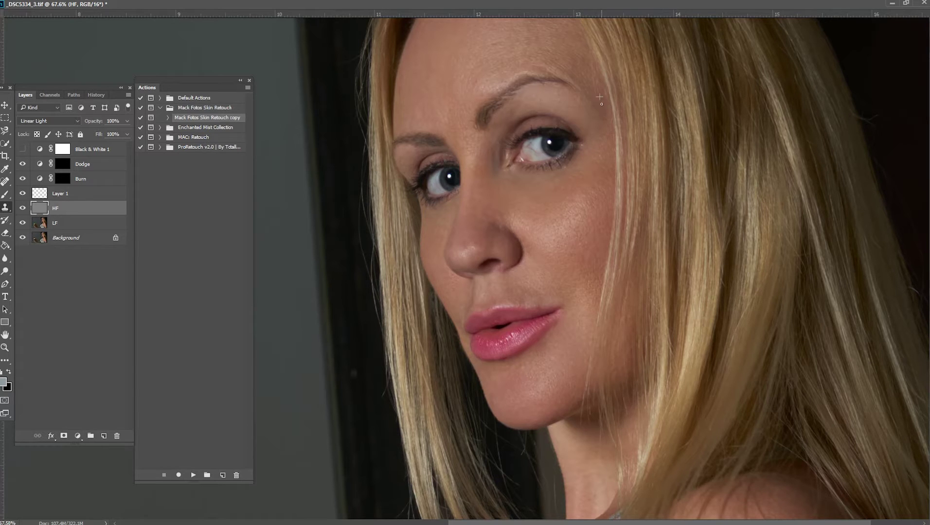
Clone smooth texture over the temple skin between the outer end of the eyebrow and the hair
alt+click(602, 120)
drag(600, 107, 599, 110)
scroll(597, 115, up, 2)
alt+click(584, 110)
drag(589, 137, 577, 130)
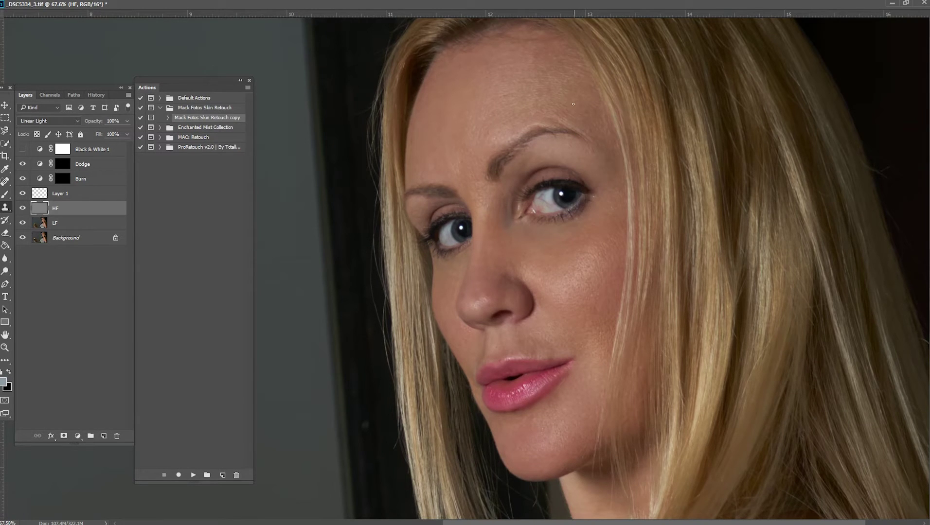
Clone away the lines and blemishes across the forehead up to the hairline
drag(552, 98, 553, 90)
alt+click(529, 78)
mouse_move(541, 71)
mouse_down()
mouse_move(565, 68)
mouse_move(526, 64)
mouse_move(546, 57)
mouse_up()
alt+click(517, 93)
click(516, 107)
alt+click(528, 106)
alt+click(535, 104)
alt+click(527, 101)
click(534, 110)
alt+click(534, 100)
alt+click(564, 122)
alt+click(412, 155)
click(413, 139)
drag(436, 82, 428, 96)
Clone out the mole on the upper chest between the top's strap and the hair
scroll(593, 305, down, 6)
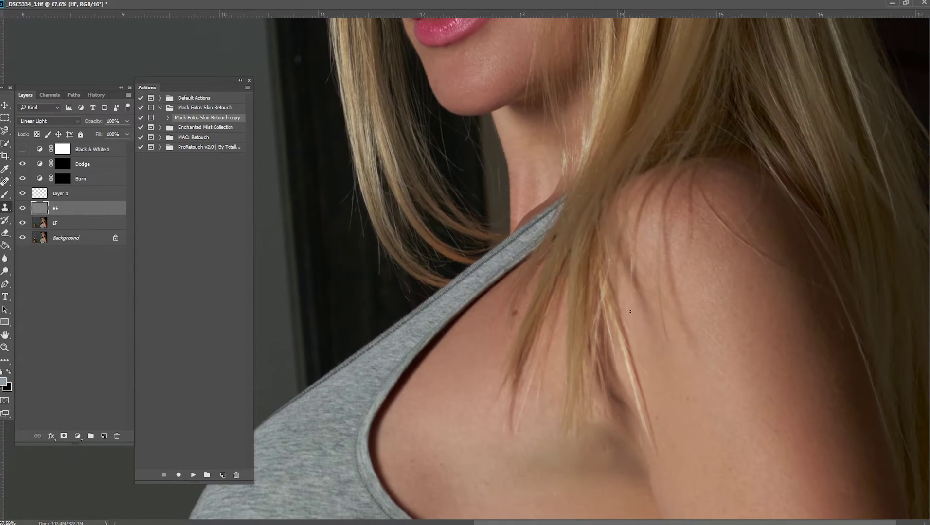
click(515, 311)
drag(543, 298, 596, 342)
scroll(596, 339, down, 2)
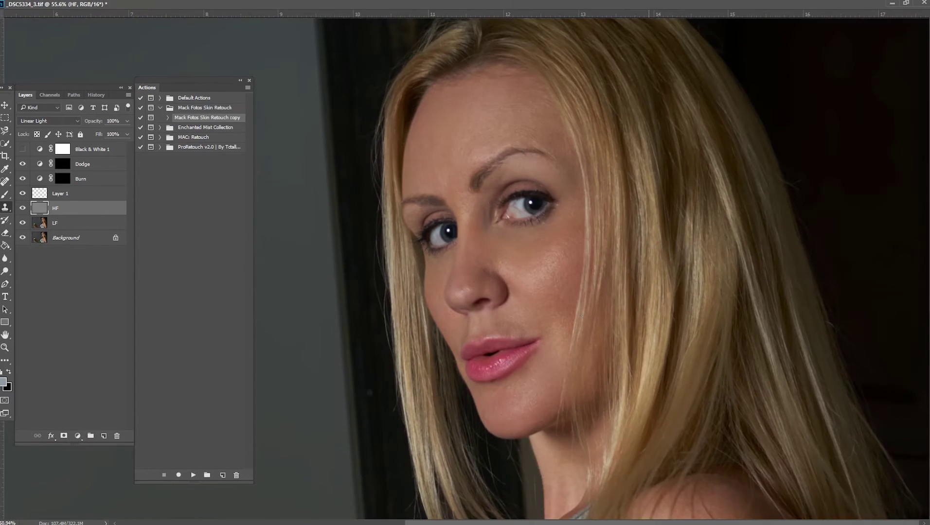
scroll(581, 316, down, 2)
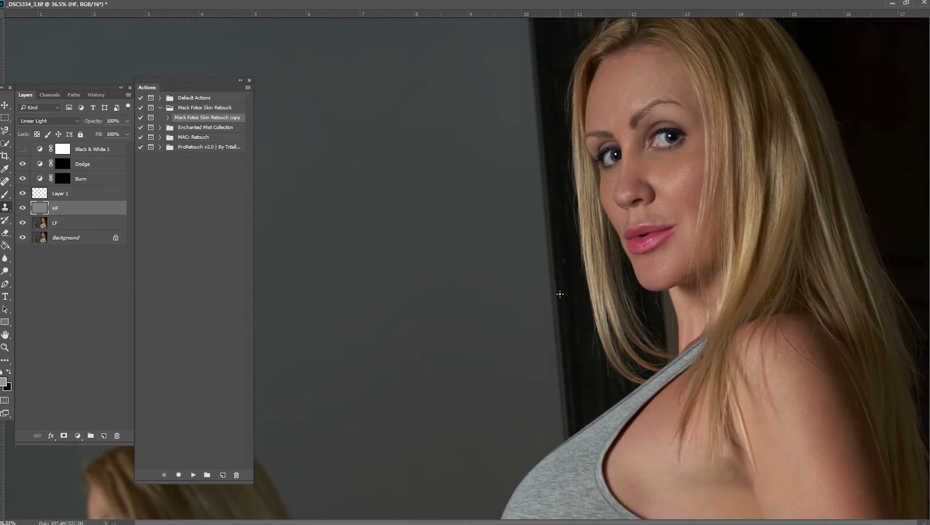
Clone clean texture over the skin between the nose and upper lip on the HF layer
scroll(560, 294, up, 2)
drag(745, 251, 546, 286)
scroll(570, 269, up, 2)
scroll(572, 269, up, 3)
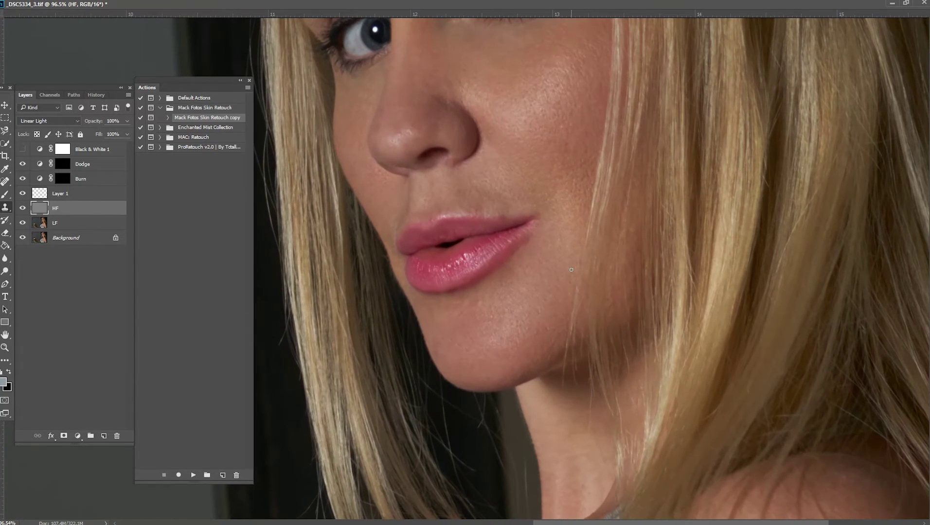
key(alt)
alt+click(501, 177)
drag(505, 189, 475, 194)
alt+click(503, 175)
alt+click(494, 182)
alt+click(493, 178)
scroll(489, 238, down, 5)
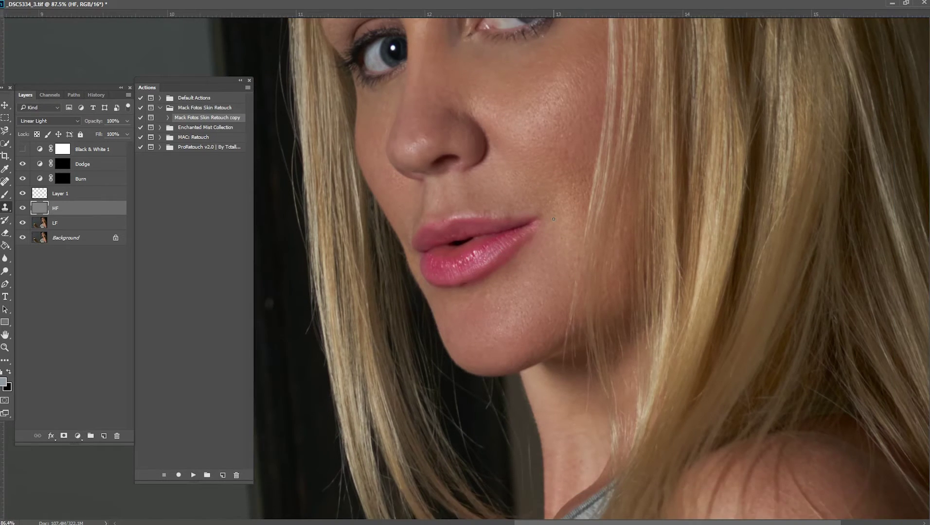
scroll(554, 219, down, 4)
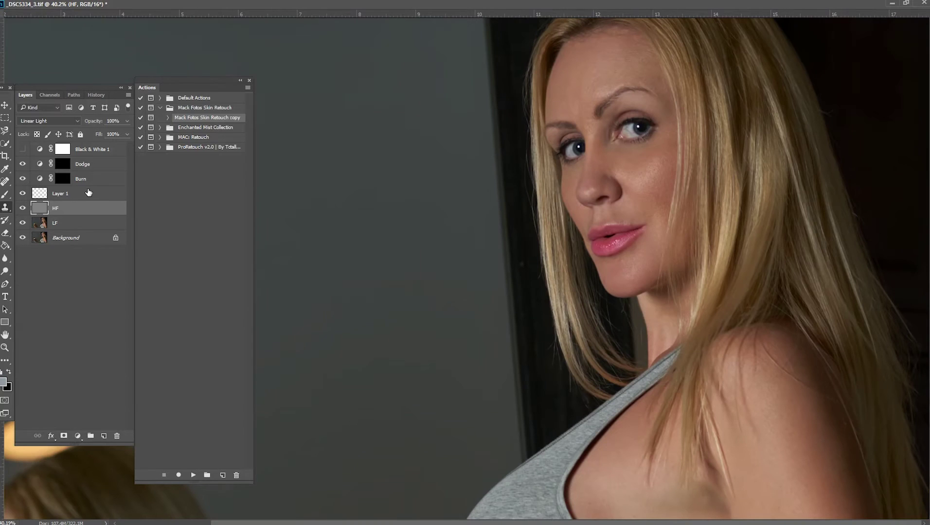
Heal the uneven patches on the near cheek and above the upper lip on Layer 1 with the Spot Healing Brush
click(37, 197)
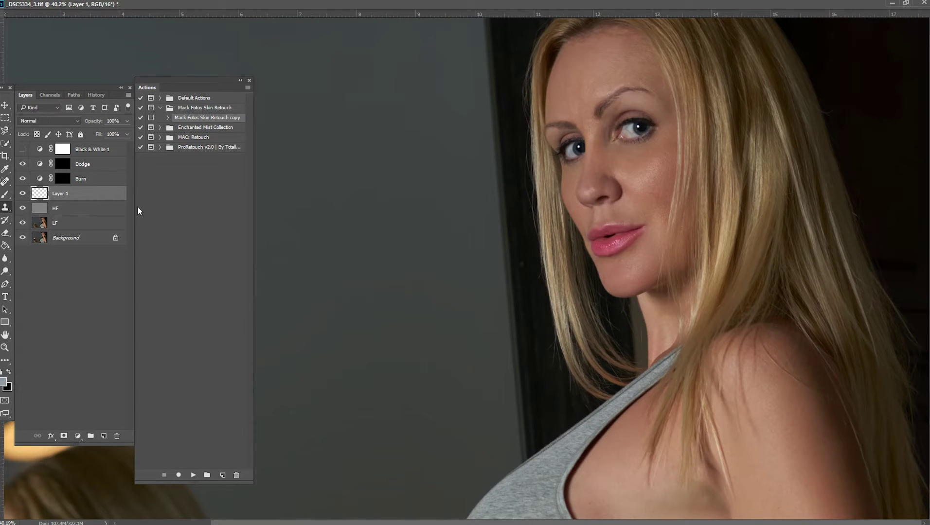
right_click(6, 185)
click(40, 182)
scroll(846, 140, up, 4)
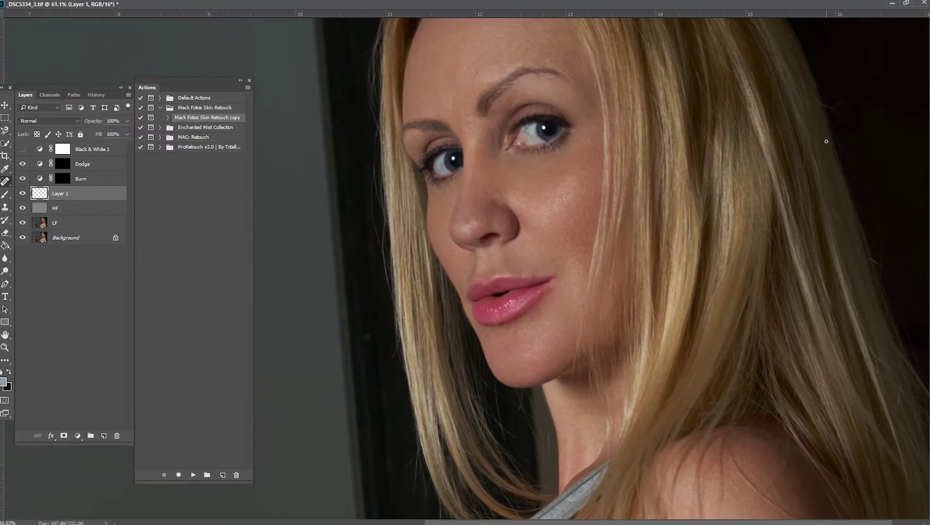
key(bracketright)
key(bracketright)
click(570, 227)
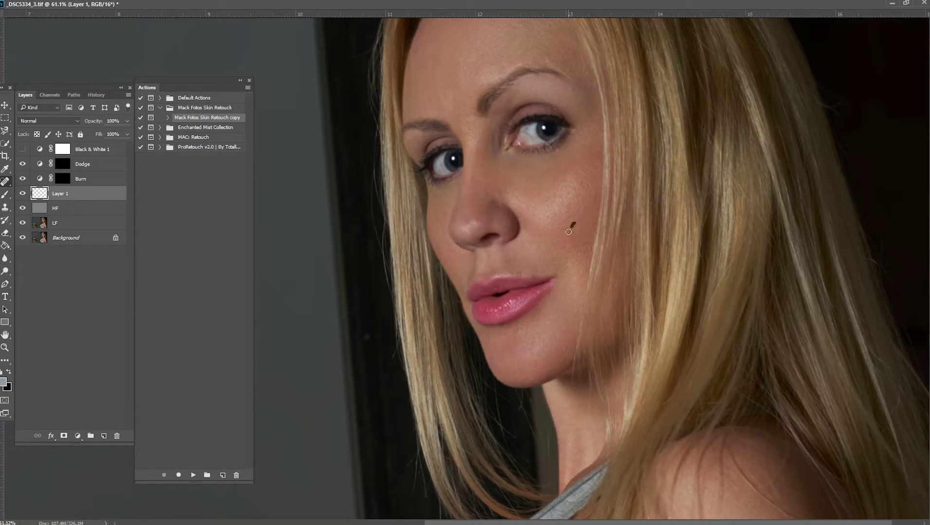
click(533, 274)
click(492, 280)
Heal the small marks between the eyebrows and beneath the near eyebrow on Layer 1
click(469, 116)
click(460, 113)
drag(469, 98, 473, 121)
drag(464, 132, 461, 126)
drag(512, 100, 513, 99)
drag(501, 109, 502, 102)
Heal the remaining blemishes beside the nose, on the chin and near the corner of the mouth on Layer 1
drag(448, 196, 443, 198)
drag(445, 198, 446, 200)
drag(449, 220, 448, 241)
click(488, 338)
drag(538, 276, 528, 277)
mouse_move(625, 428)
mouse_down()
mouse_move(623, 380)
mouse_move(640, 478)
mouse_up()
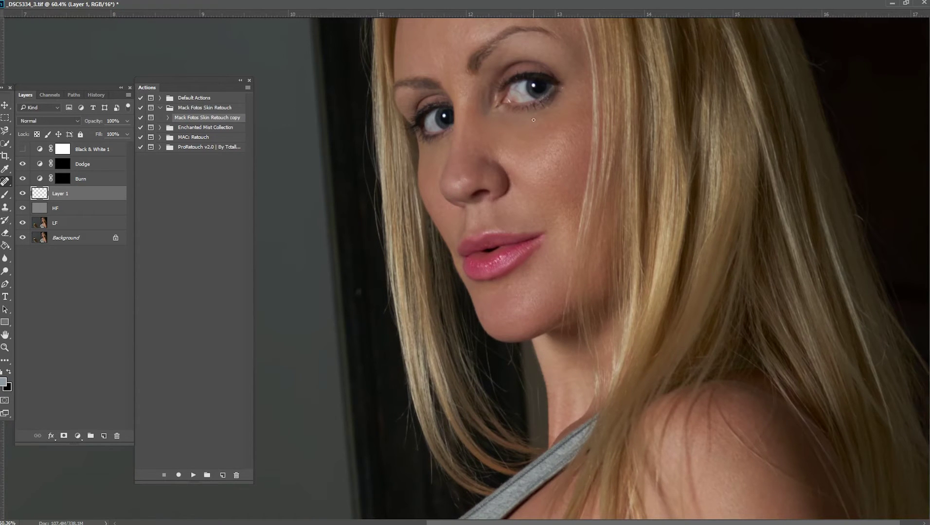
scroll(527, 156, down, 3)
scroll(527, 155, down, 4)
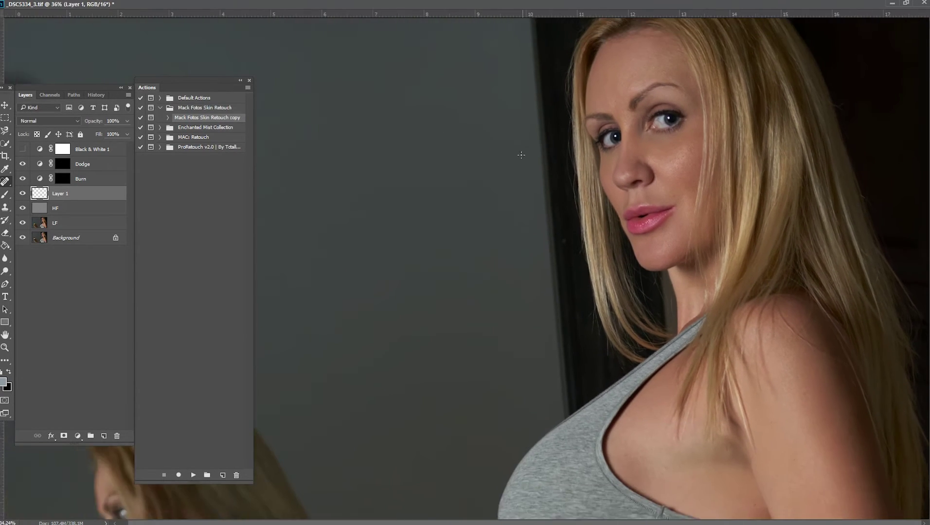
scroll(639, 146, down, 1)
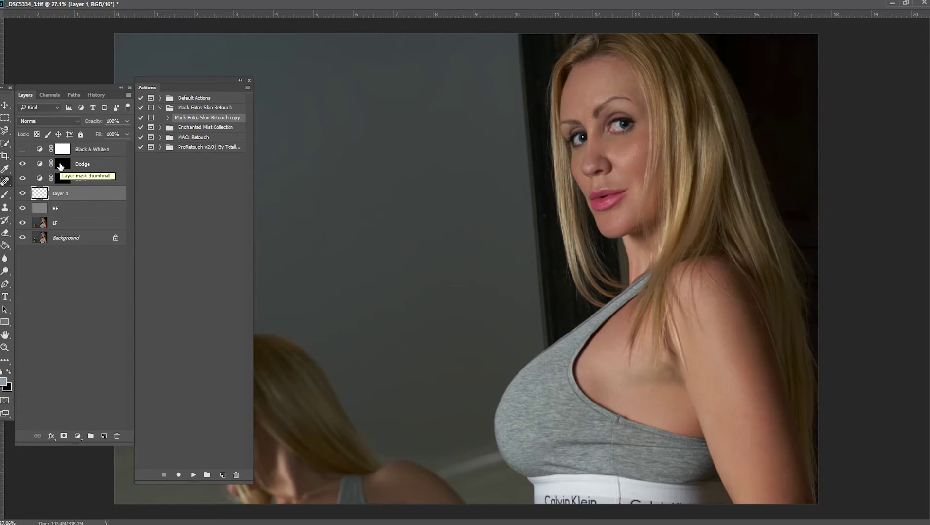
Set up the Brush tool with a hard round tip and 1% flow for painting on the Dodge layer's mask
click(100, 167)
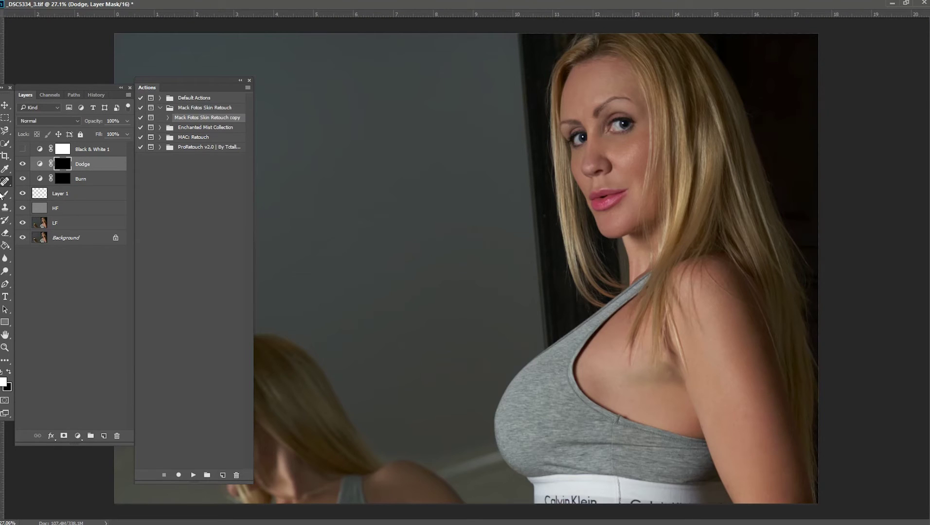
right_click(4, 197)
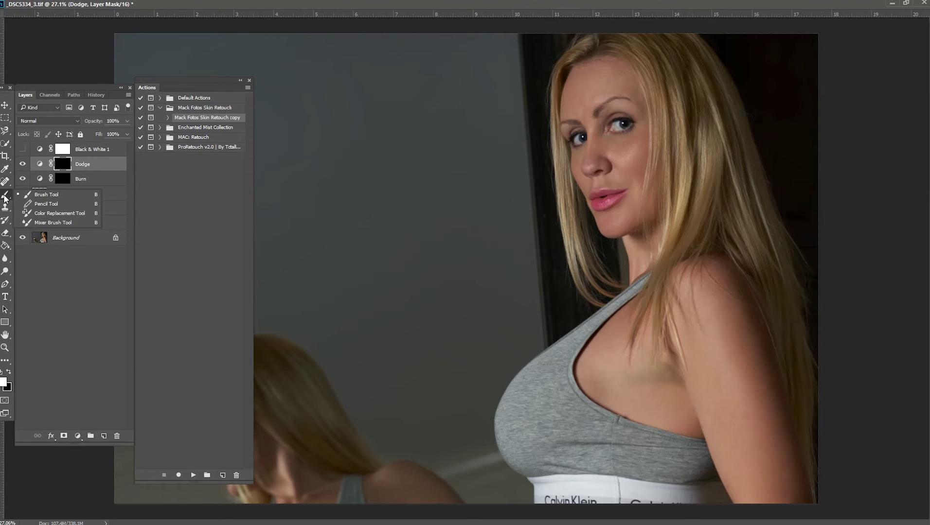
click(49, 194)
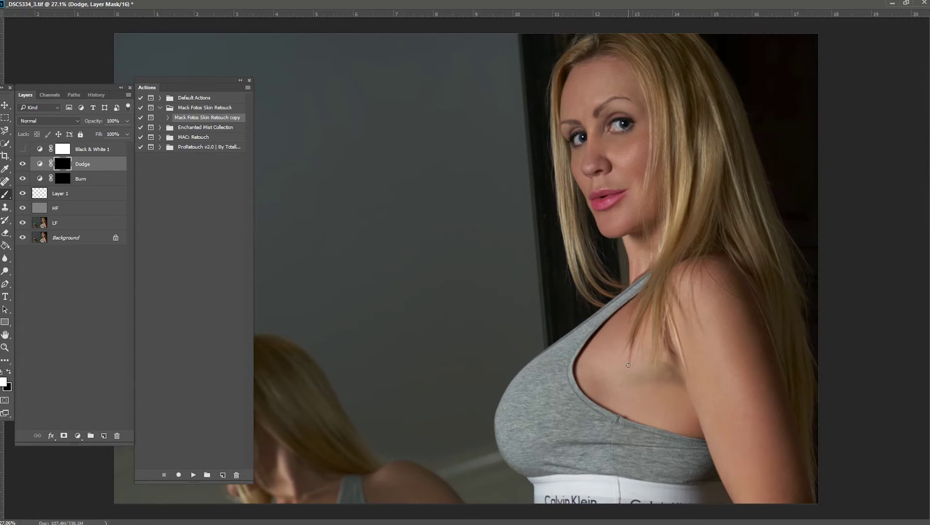
right_click(647, 379)
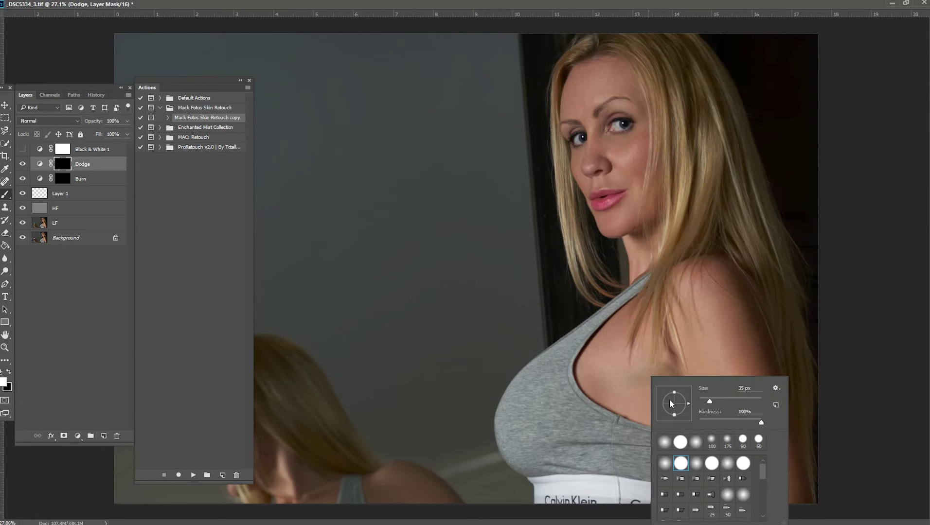
double_click(683, 465)
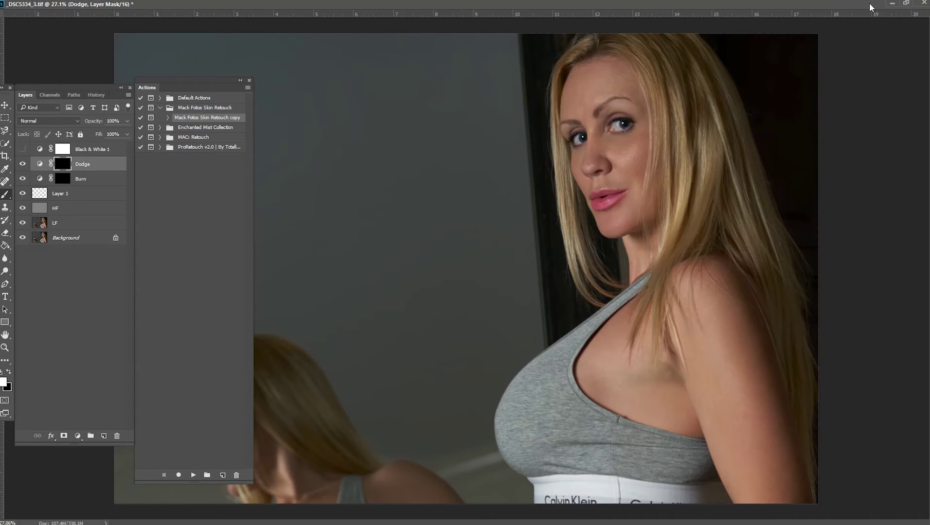
click(892, 4)
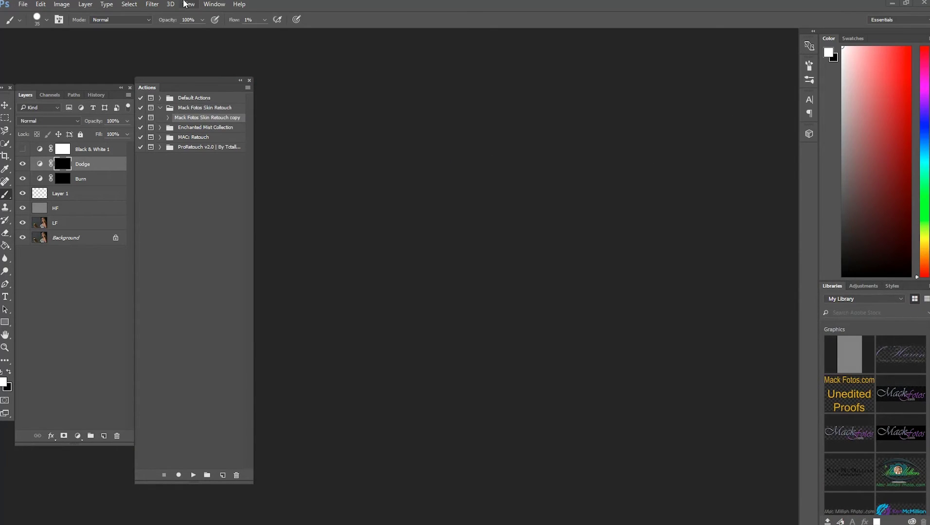
click(264, 18)
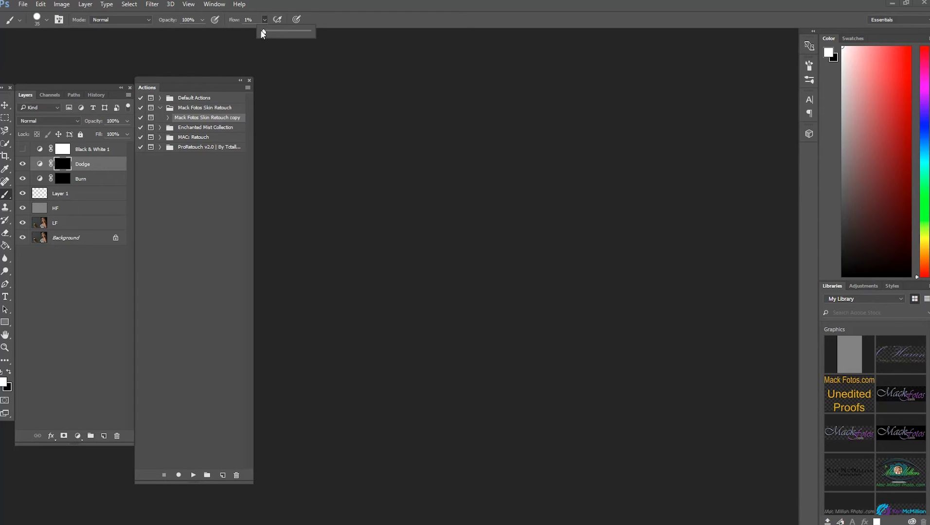
drag(257, 30, 325, 28)
drag(309, 31, 224, 31)
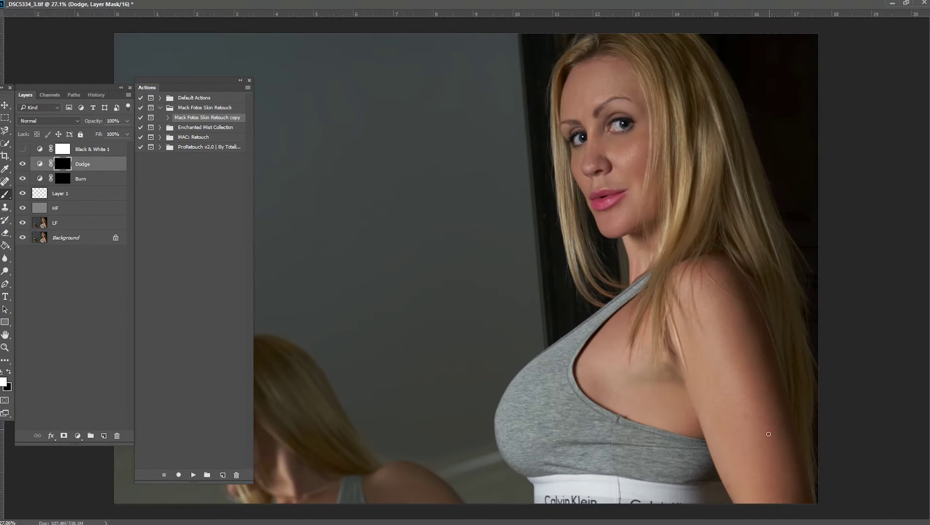
Paint white on the Dodge mask over the dark skin patch beside the armpit to lighten it, adjusting the brush size to fit
scroll(770, 428, up, 2)
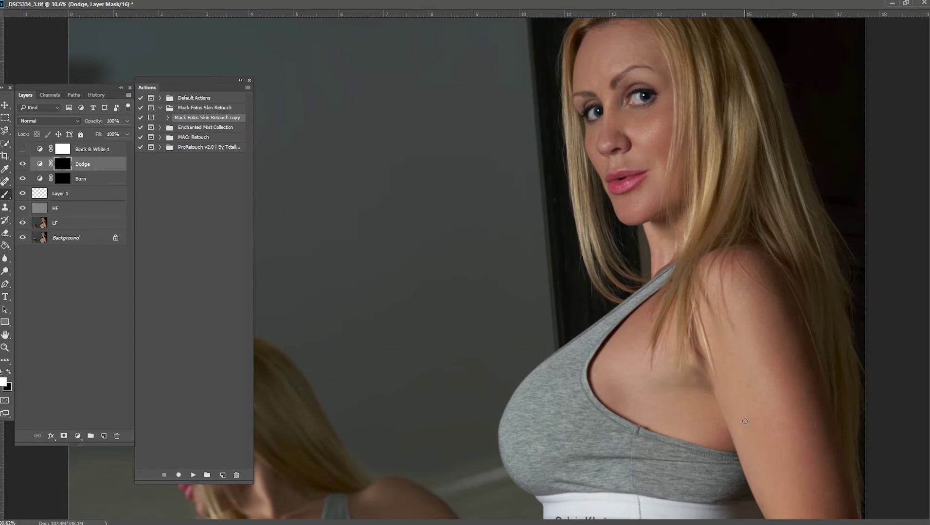
scroll(745, 421, up, 3)
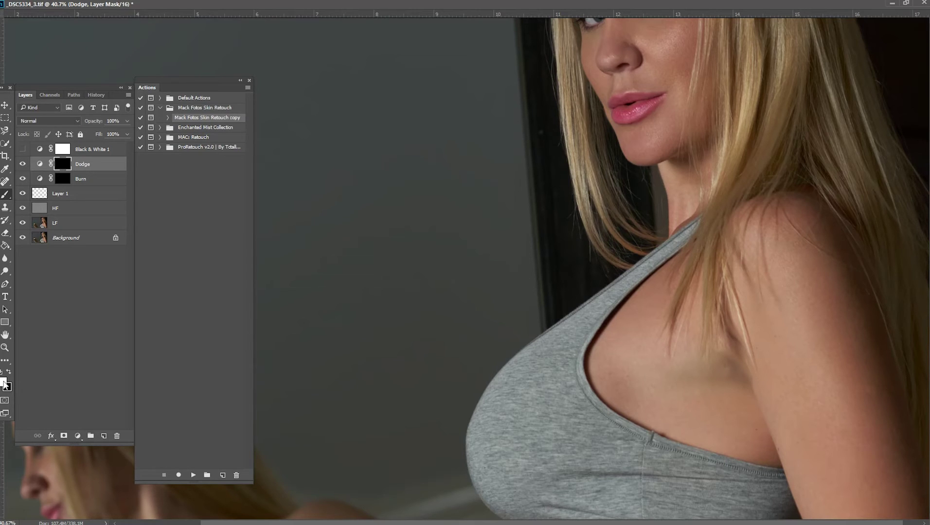
click(6, 386)
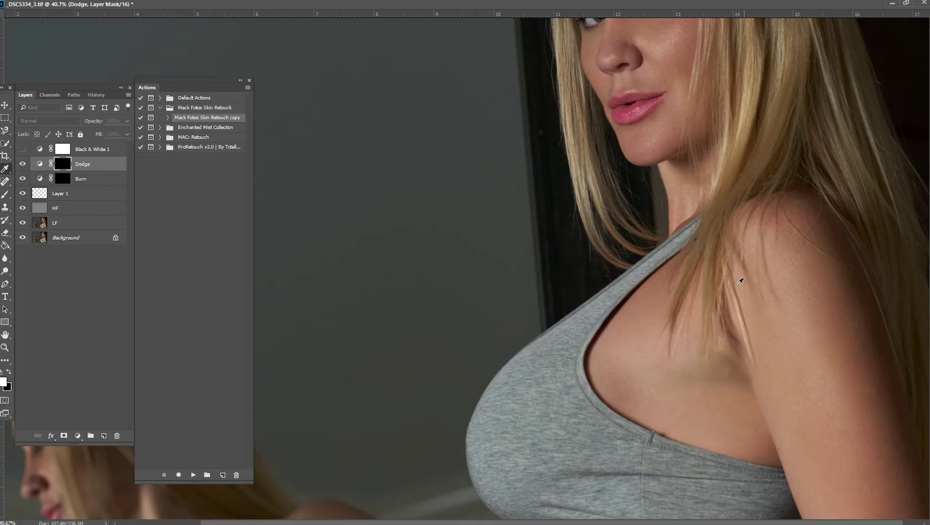
key(b)
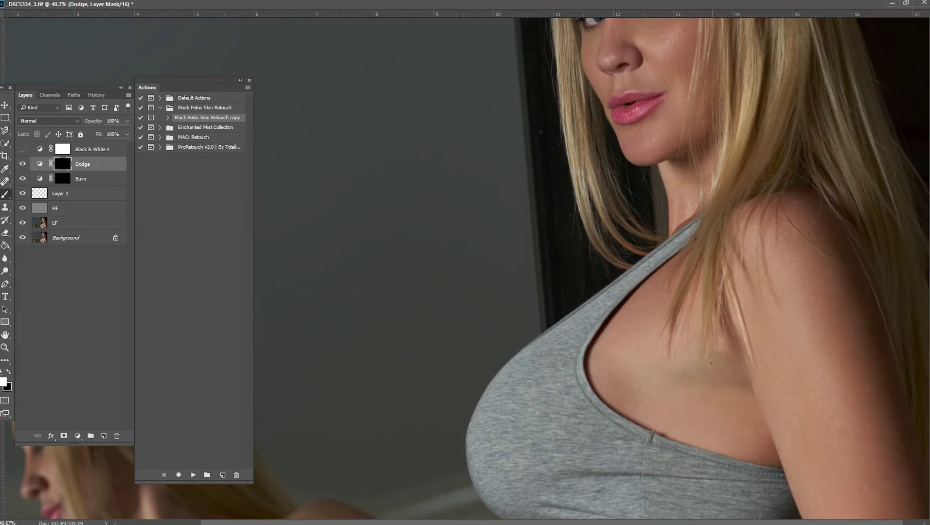
key(bracketright)
key(bracketright)
key(bracketright)
key(bracketright)
key(bracketright)
key(bracketright)
key(bracketright)
key(bracketright)
key(bracketright)
key(bracketright)
key(bracketleft)
key(bracketleft)
key(bracketleft)
key(bracketleft)
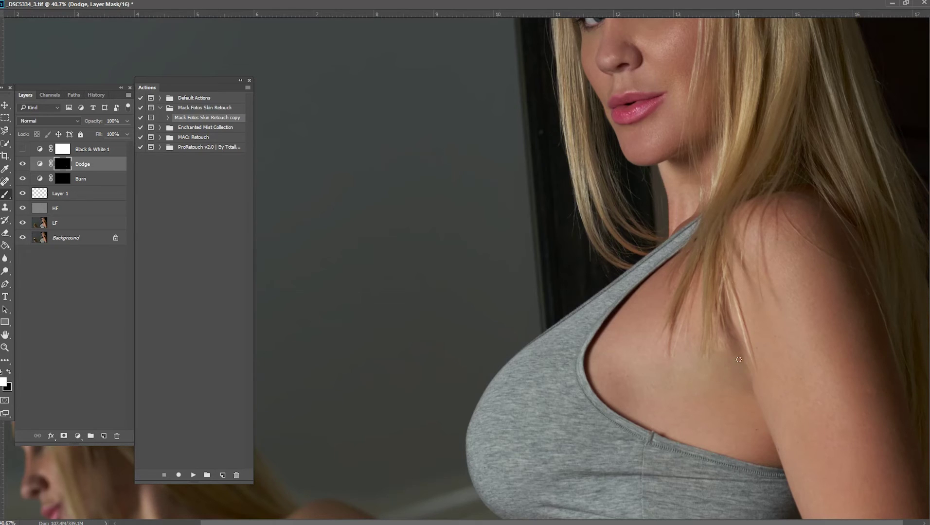
key(bracketleft)
scroll(808, 132, down, 5)
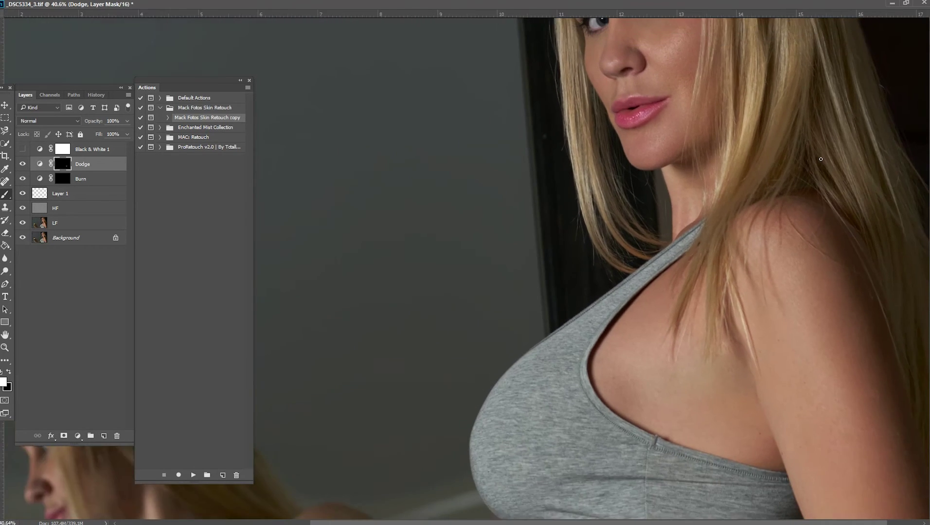
scroll(822, 156, down, 1)
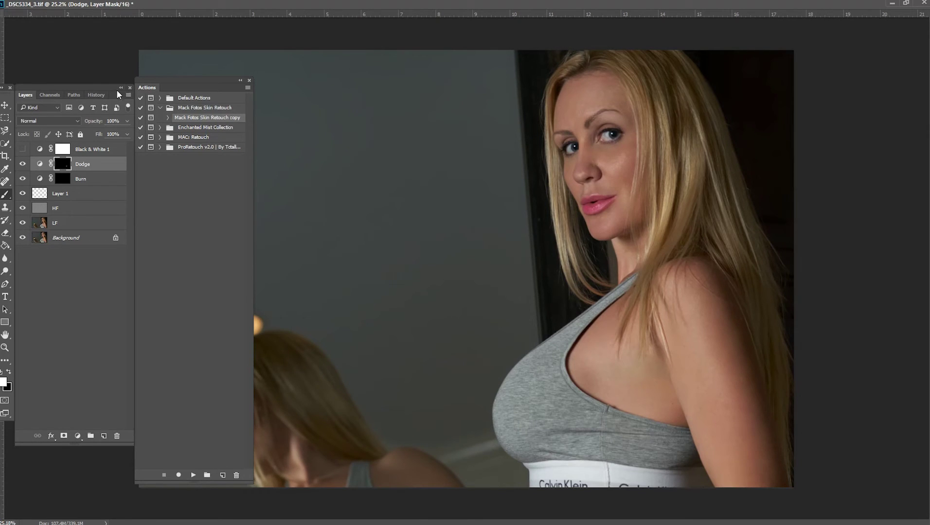
Reduce the Dodge layer's opacity to 84%
click(127, 121)
mouse_move(127, 136)
mouse_down()
mouse_move(107, 137)
mouse_move(121, 137)
mouse_up()
drag(122, 132, 121, 136)
Group all the retouching layers from Black & White 1 down to LF, leaving the Background outside
click(90, 149)
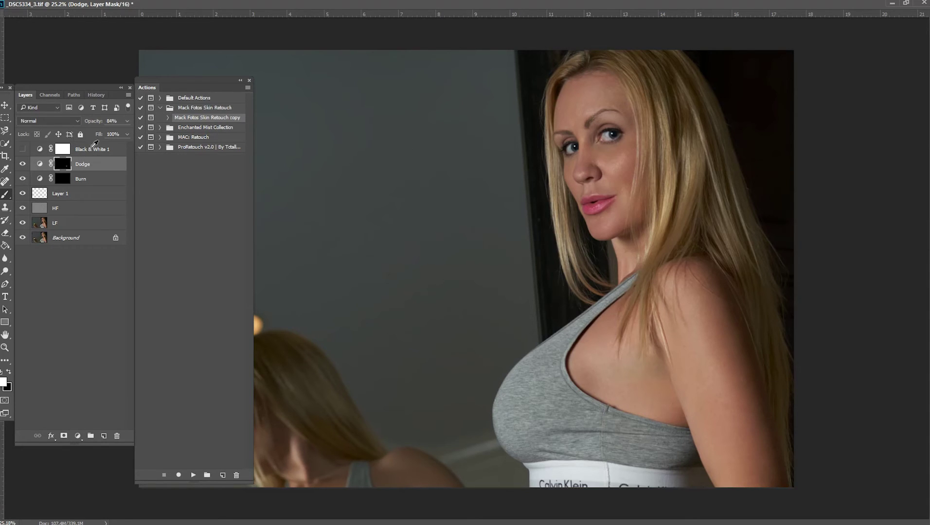
shift+click(90, 223)
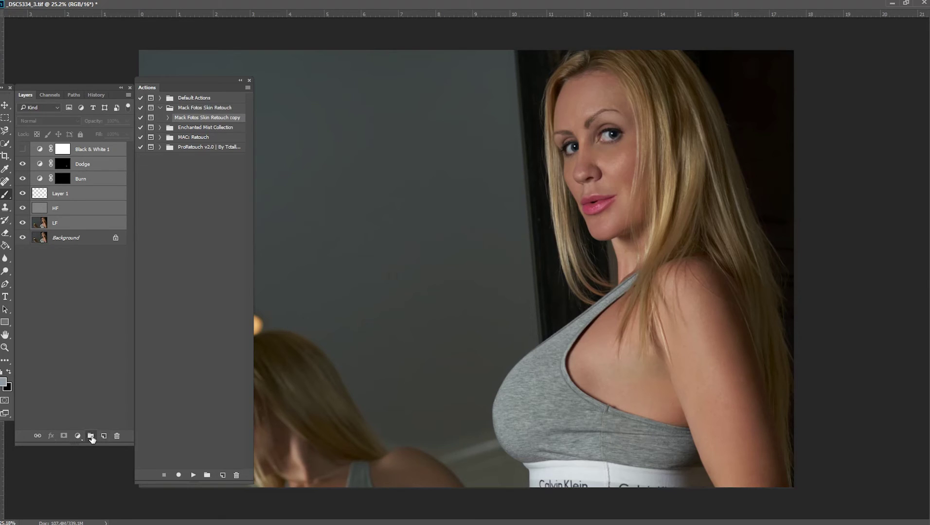
click(90, 436)
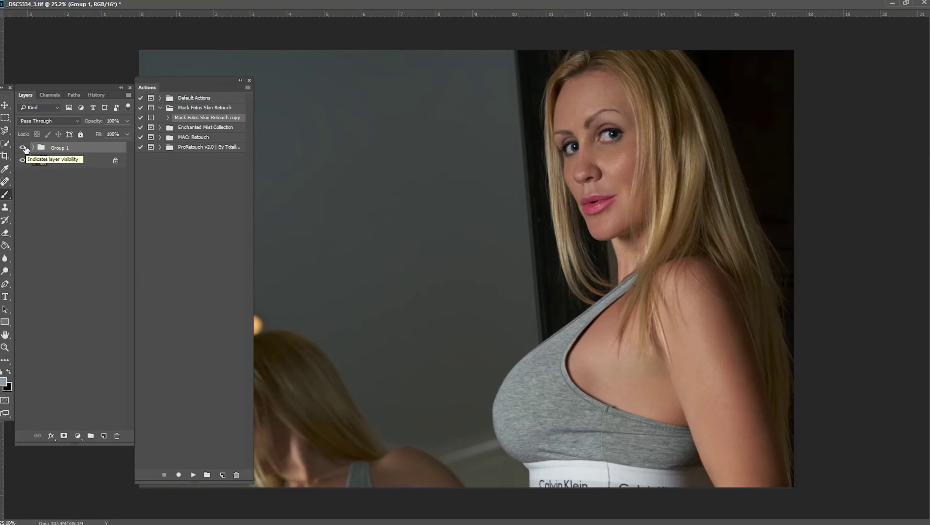
Compare the whole portrait before and after retouching by repeatedly hiding and showing the layer group
key(ctrl+0)
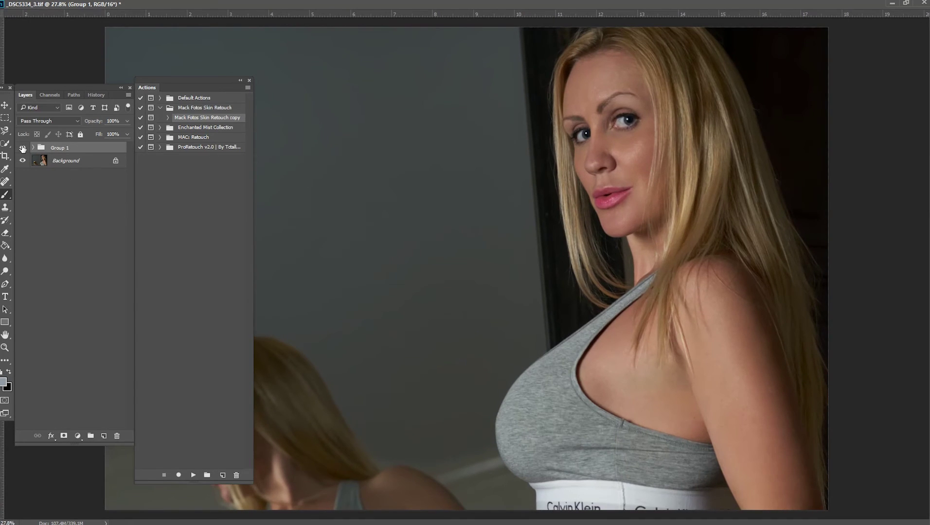
click(23, 151)
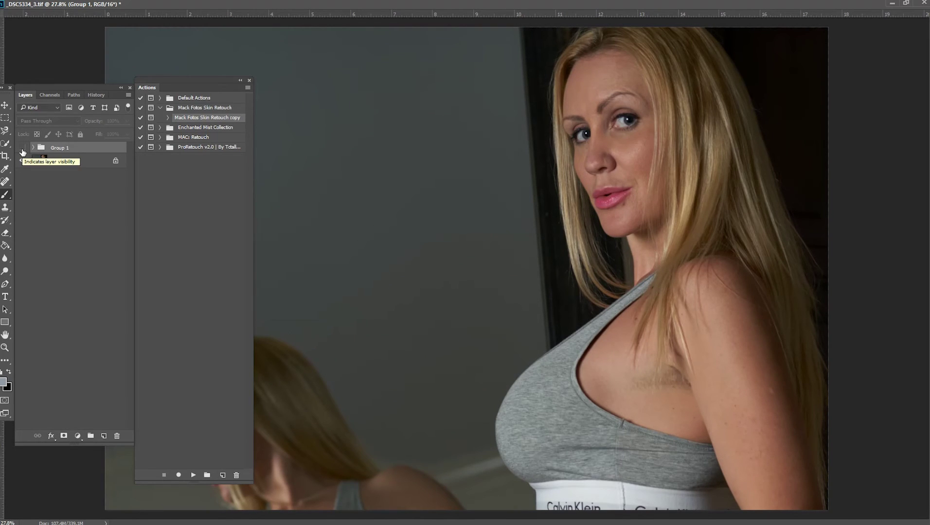
click(22, 150)
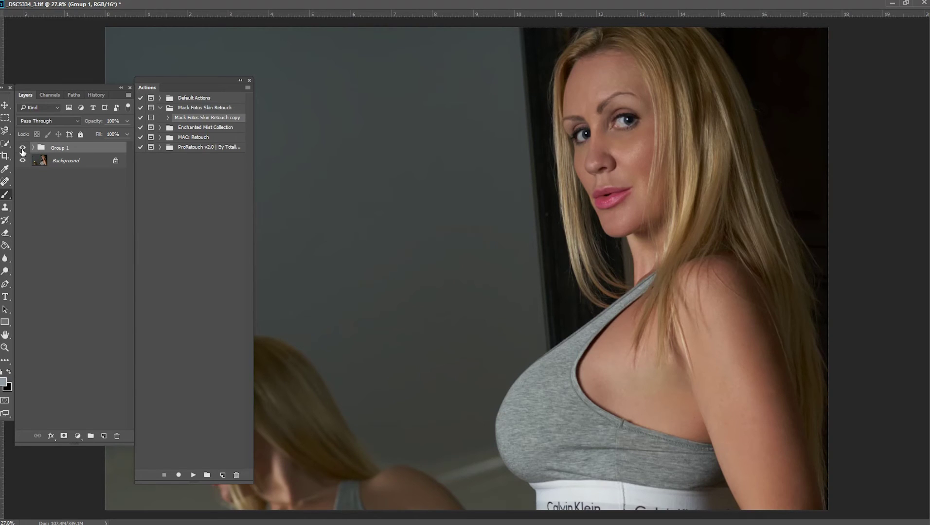
click(22, 150)
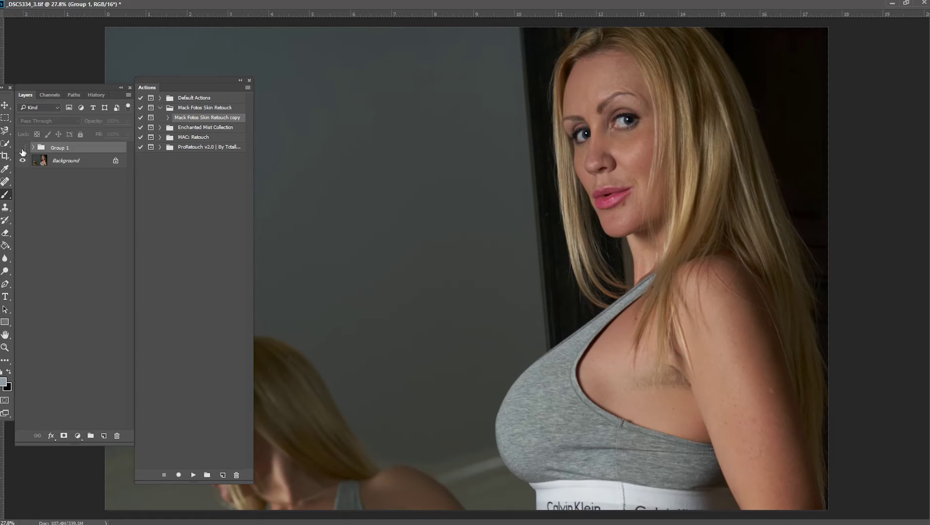
click(22, 148)
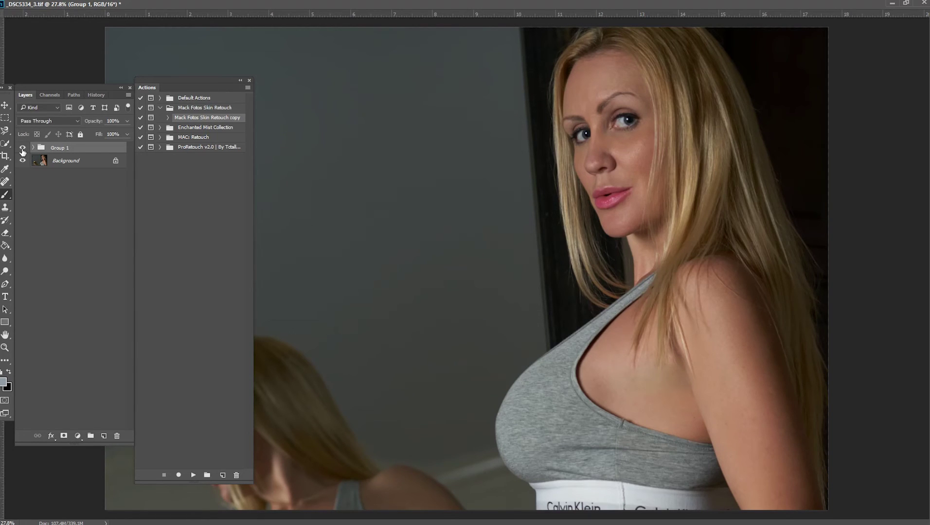
click(22, 149)
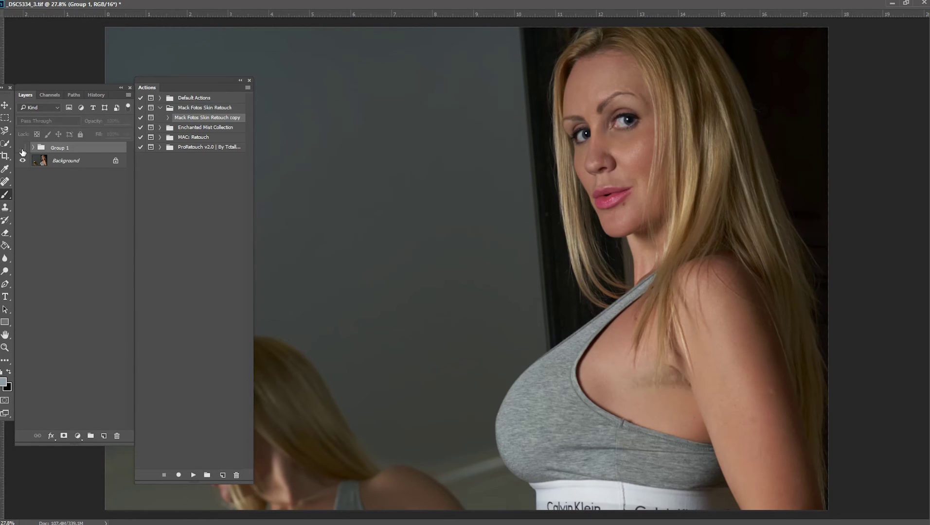
click(22, 149)
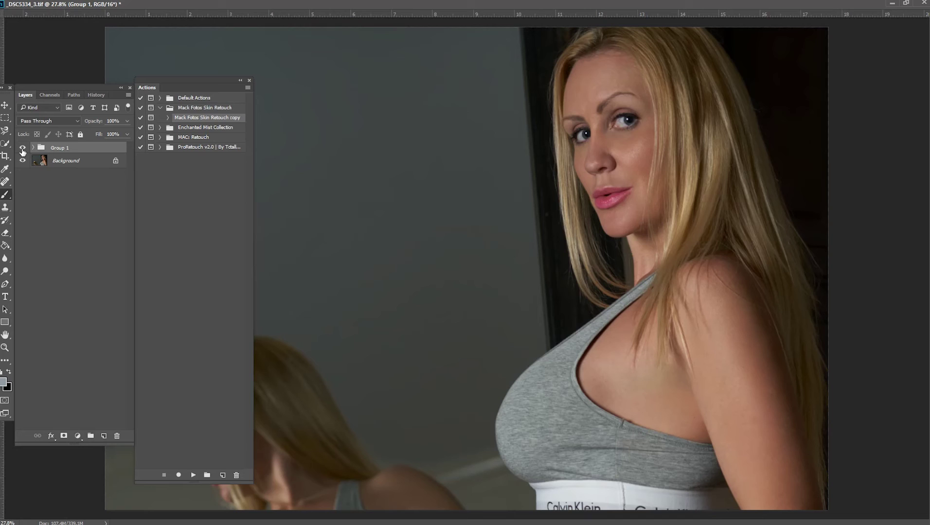
click(22, 149)
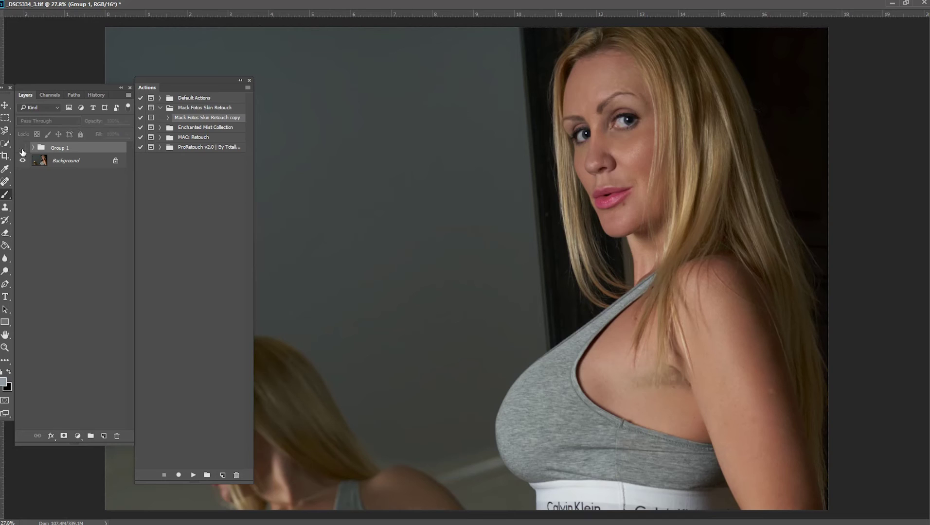
Show the retouching group again and preview the portrait side by side with its original in a maximized Color Efex Pro 4 window
click(23, 150)
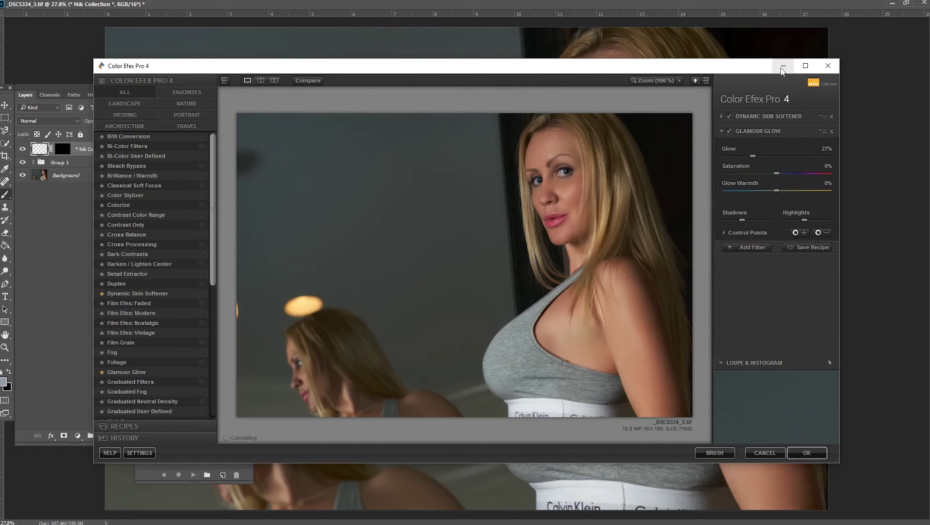
click(806, 66)
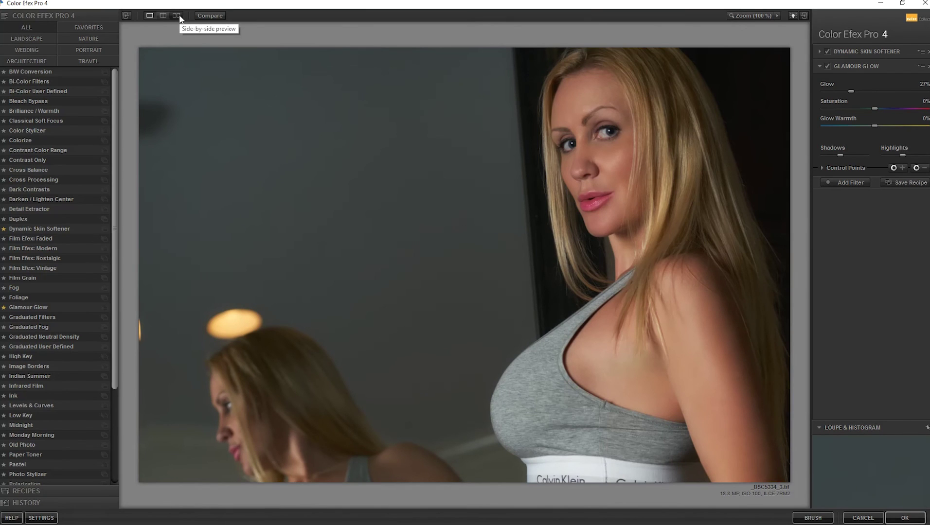
click(178, 16)
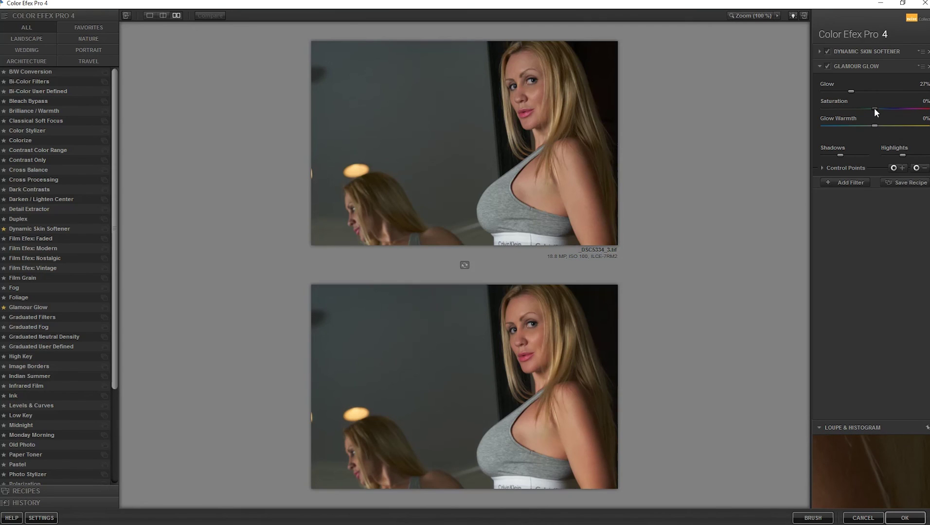
Set the Glamour Glow saturation to -28% and Glow Warmth to 15%, checking the result in the single-image preview
drag(869, 107, 865, 106)
drag(876, 125, 883, 125)
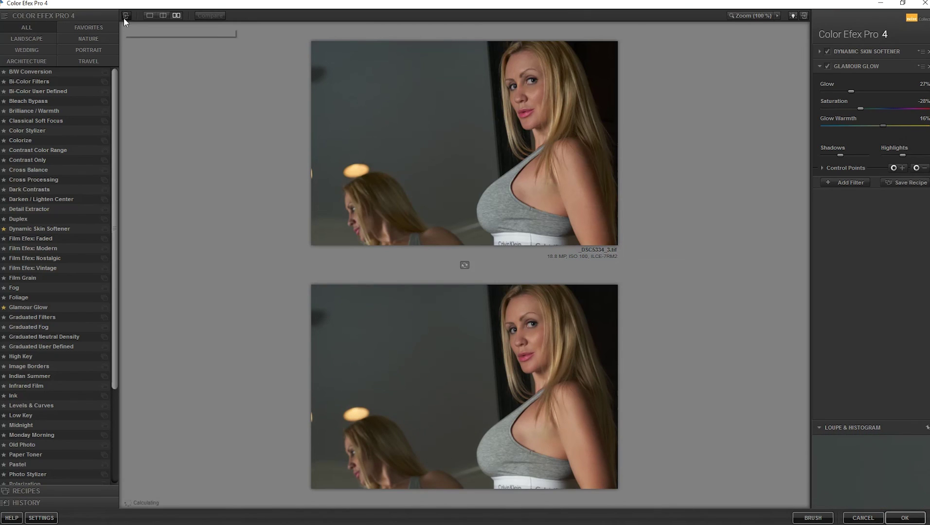
click(149, 17)
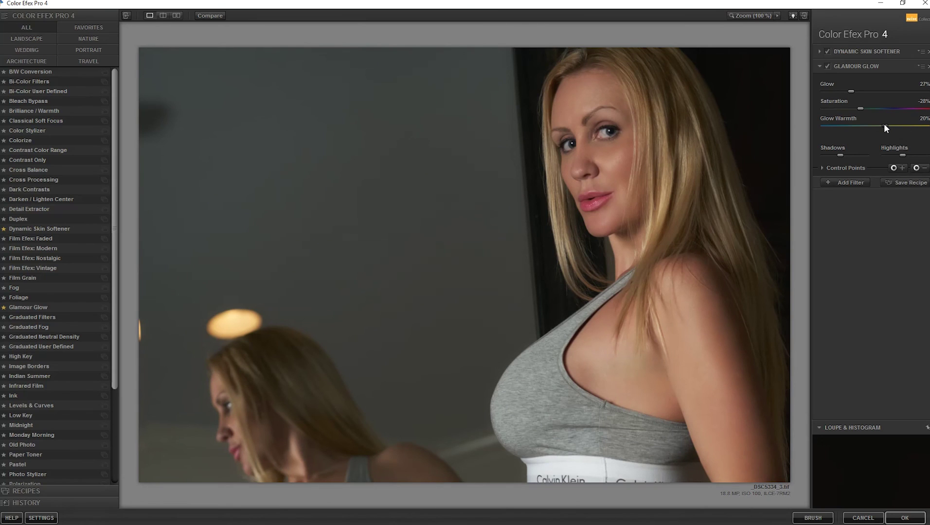
drag(884, 128, 883, 127)
Reduce the Glamour Glow filter's overall opacity to 61% and apply the filters to the portrait
click(829, 167)
drag(924, 188, 887, 190)
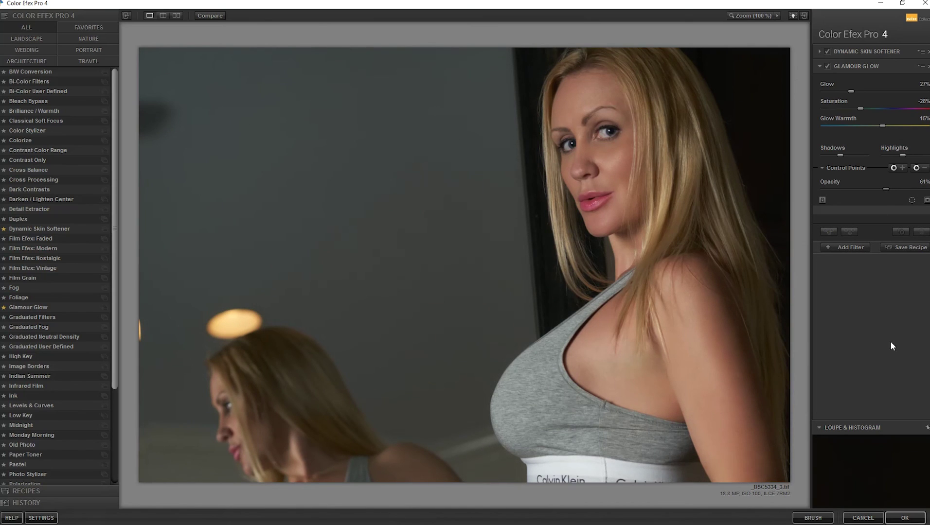
click(890, 519)
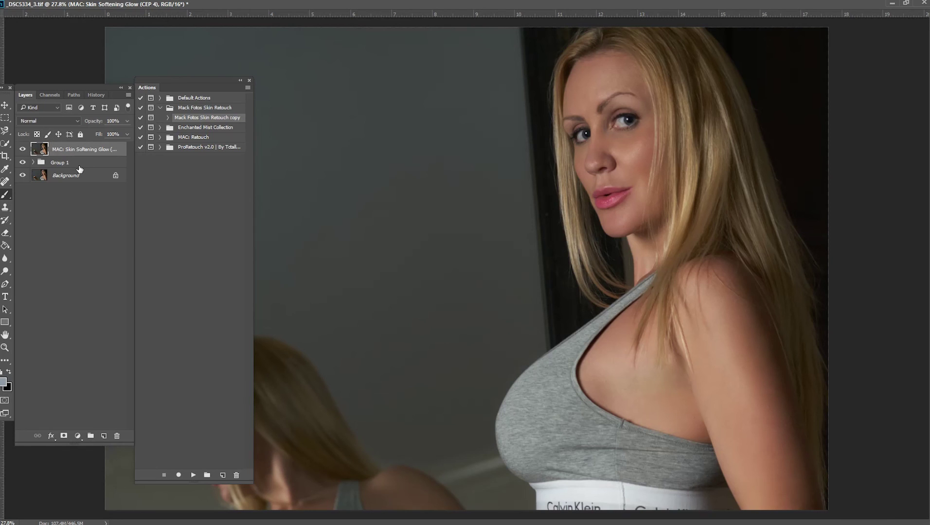
Lower the opacity of the Skin Softening Glow layer and move it into Group 1, expanding the group to show its layers
click(127, 121)
drag(125, 132, 68, 131)
drag(74, 154, 77, 166)
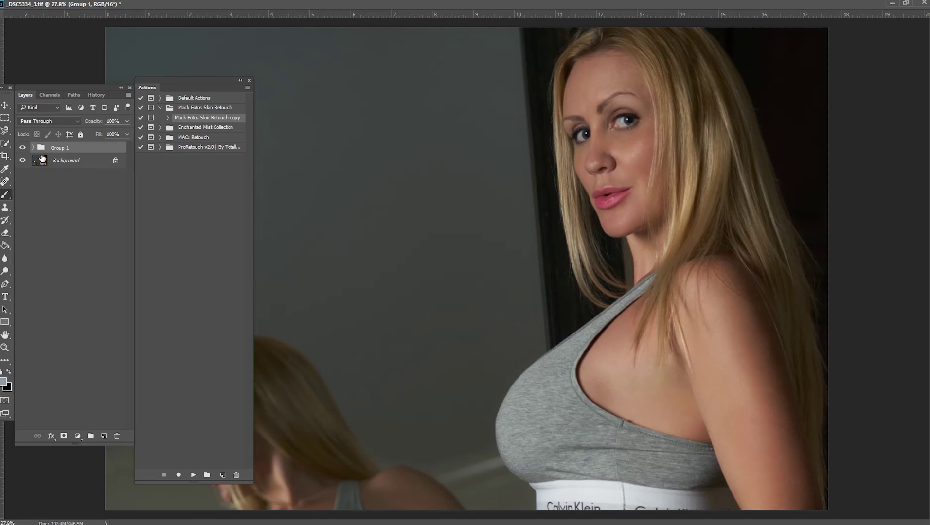
click(33, 148)
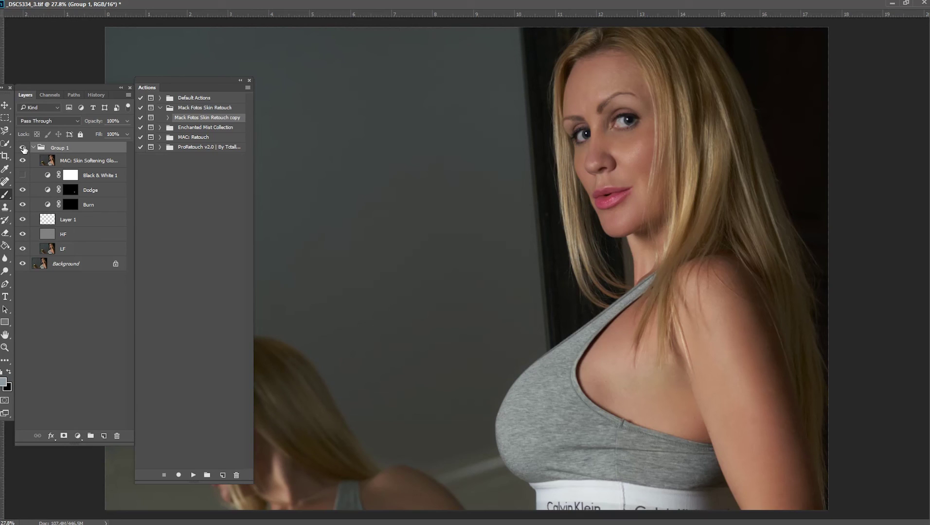
Compare the portrait before and after the softening glow and retouching by hiding and showing Group 1
click(23, 148)
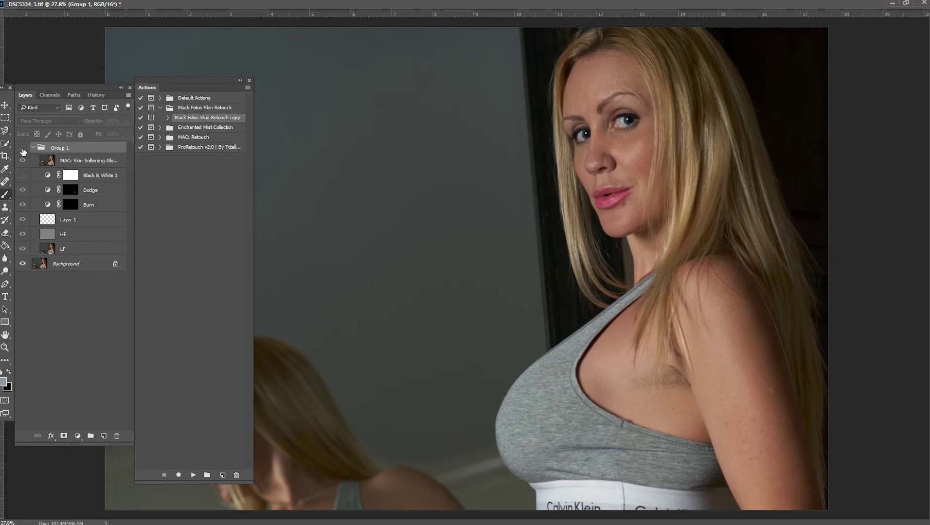
click(22, 148)
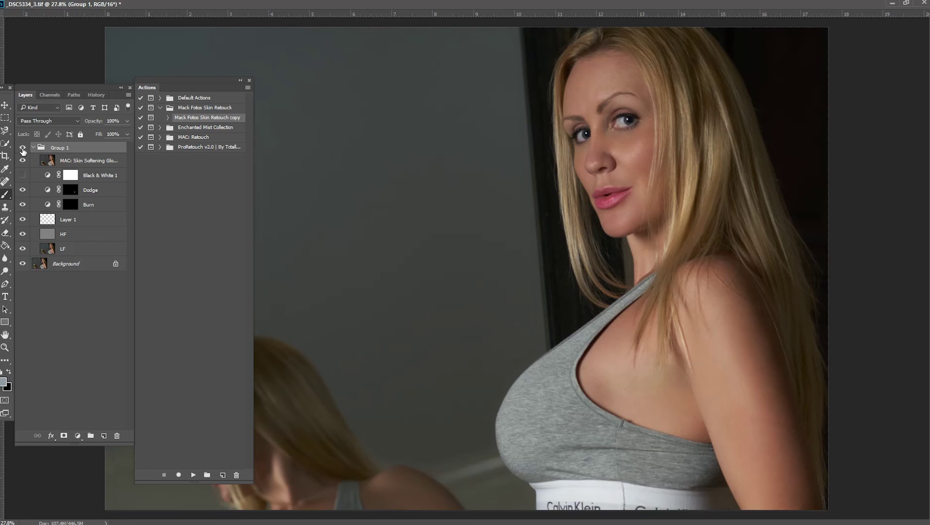
click(23, 148)
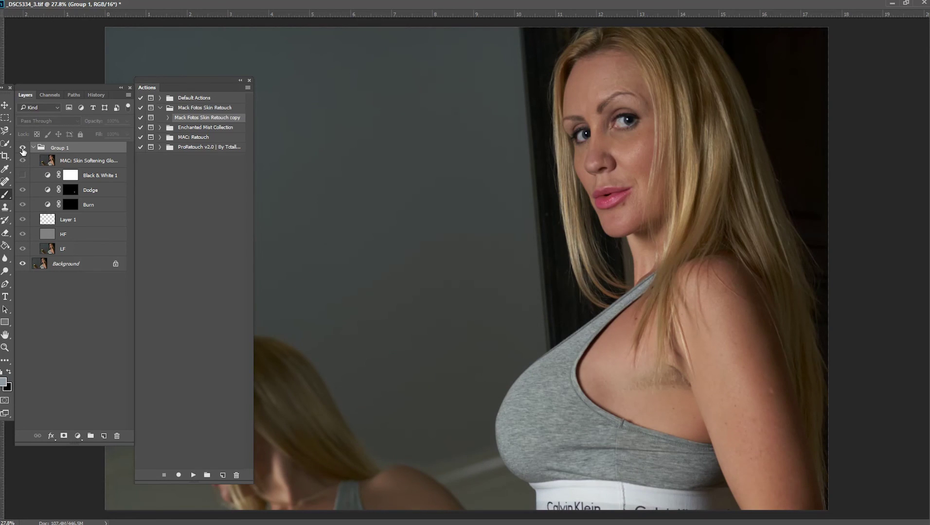
click(23, 149)
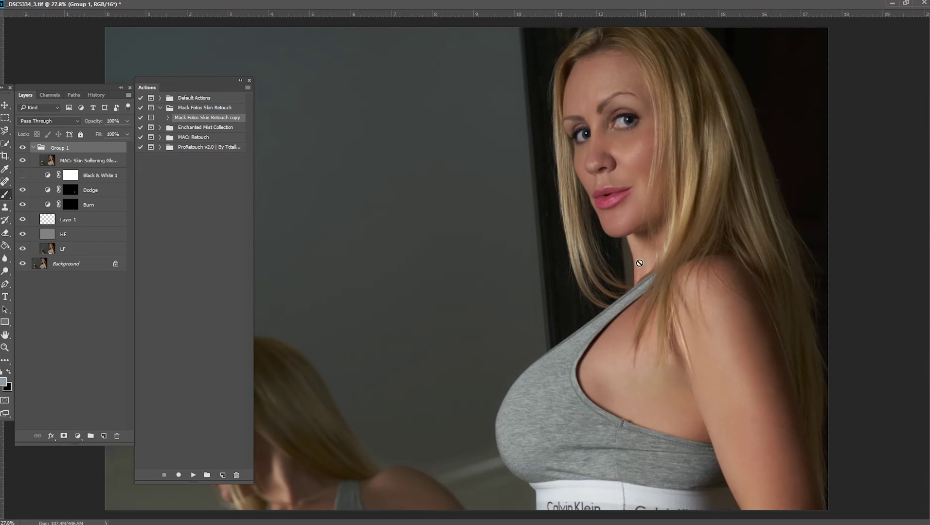
Examine the skin texture of the retouched face up close and then in the wider portrait
scroll(655, 114, up, 5)
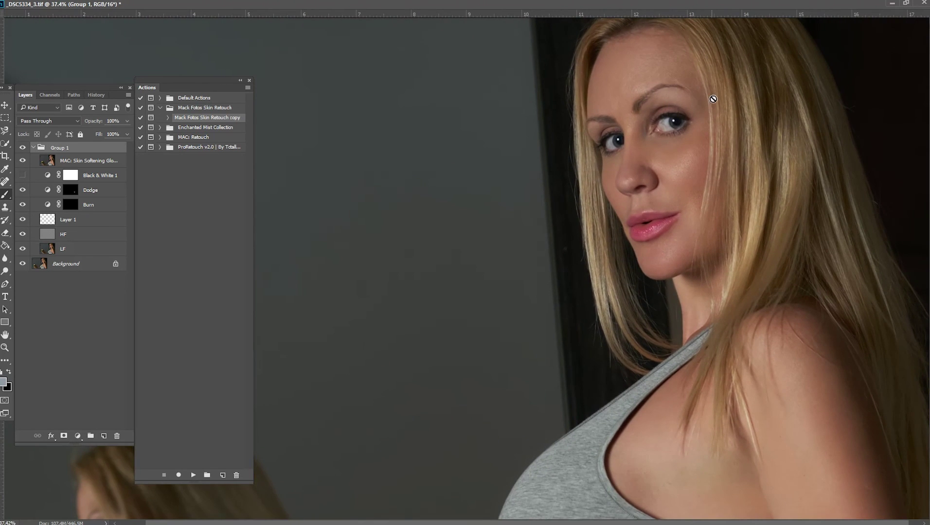
scroll(728, 95, up, 3)
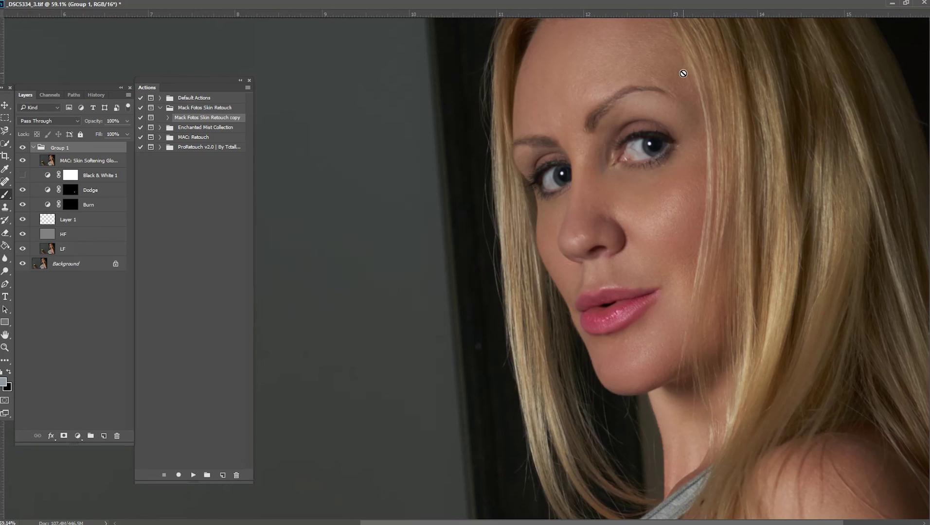
scroll(735, 116, down, 1)
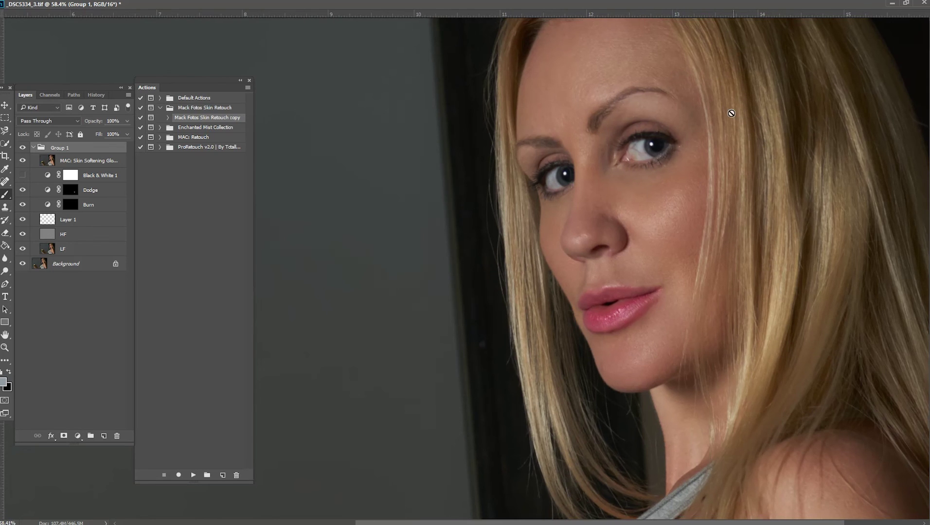
scroll(735, 116, up, 3)
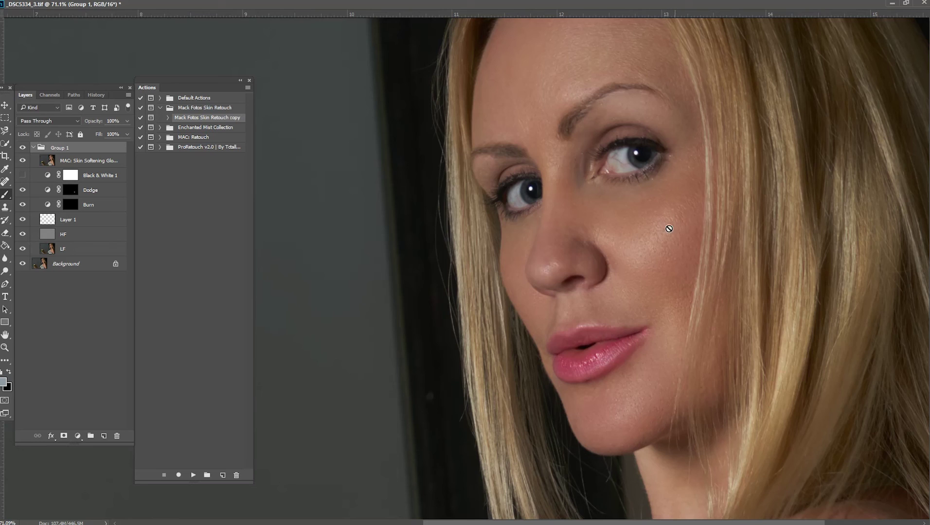
scroll(672, 224, down, 5)
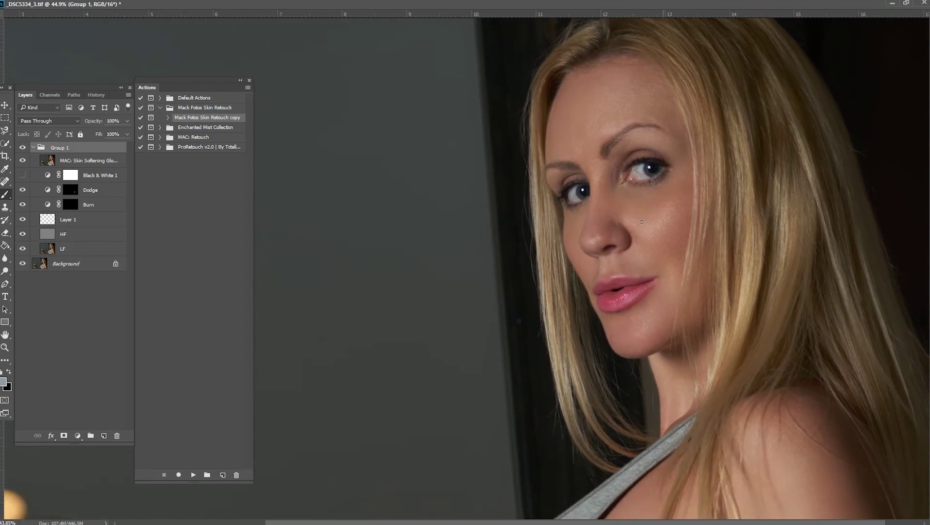
scroll(642, 222, down, 2)
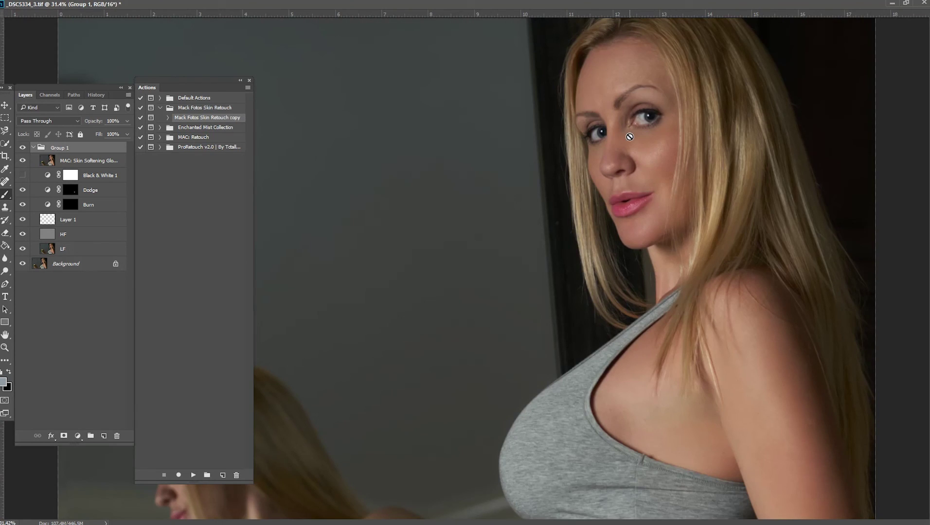